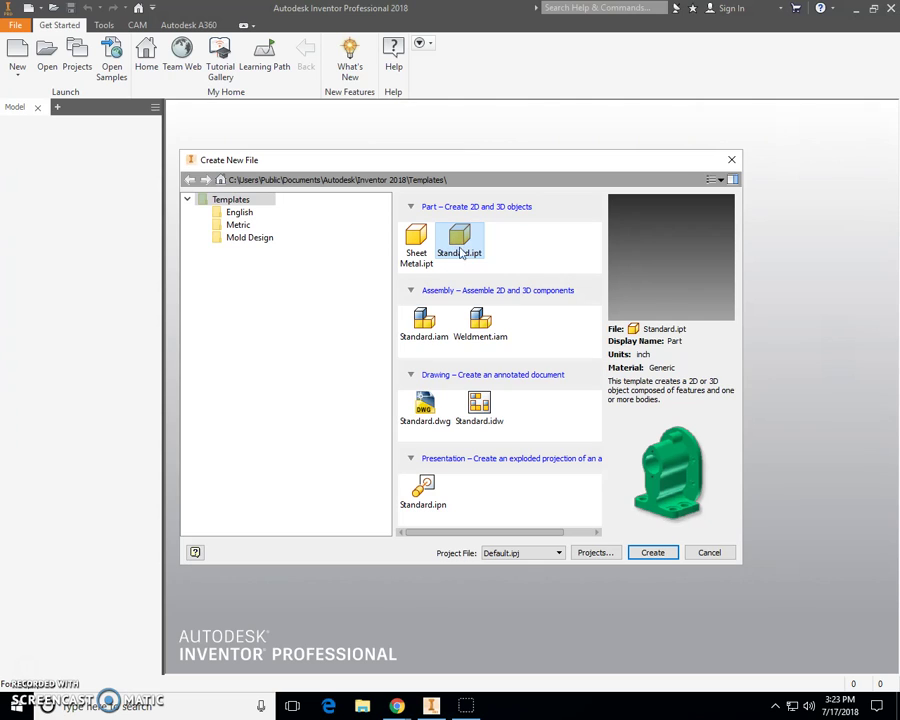
Create a part from the Standard.ipt template and start a 2D sketch on the XY plane
{"action": "left_click", "coordinate": [653, 553]}
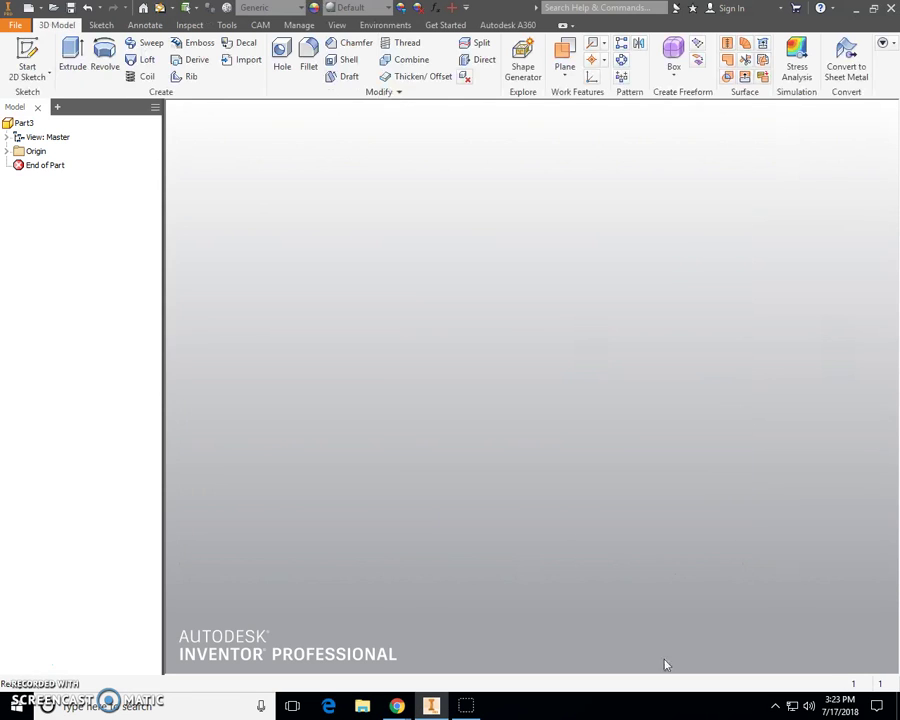
{"action": "left_click", "coordinate": [25, 50]}
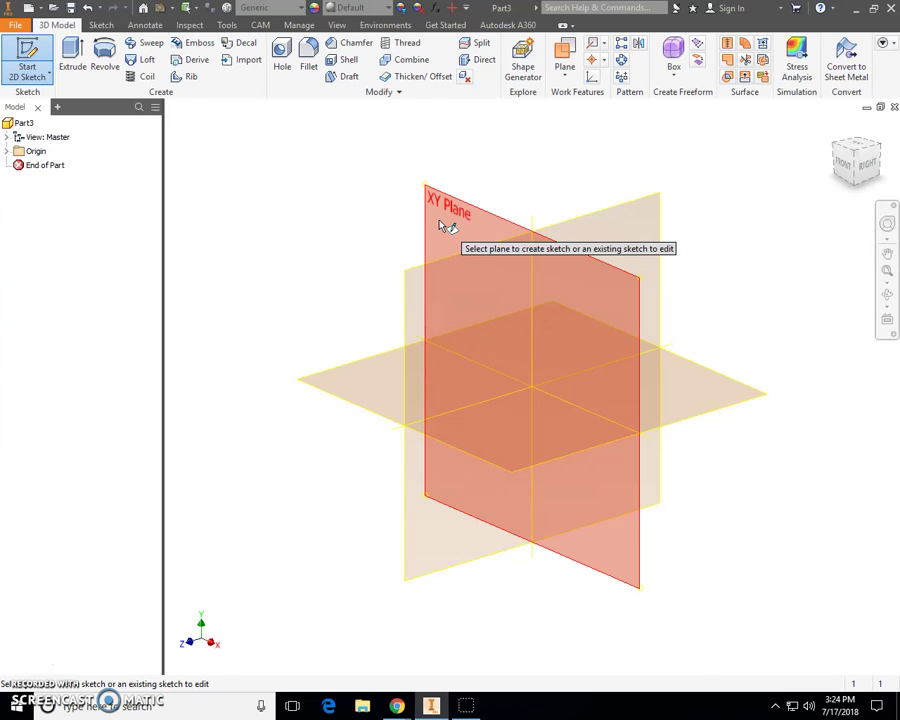
{"action": "left_click", "coordinate": [435, 229]}
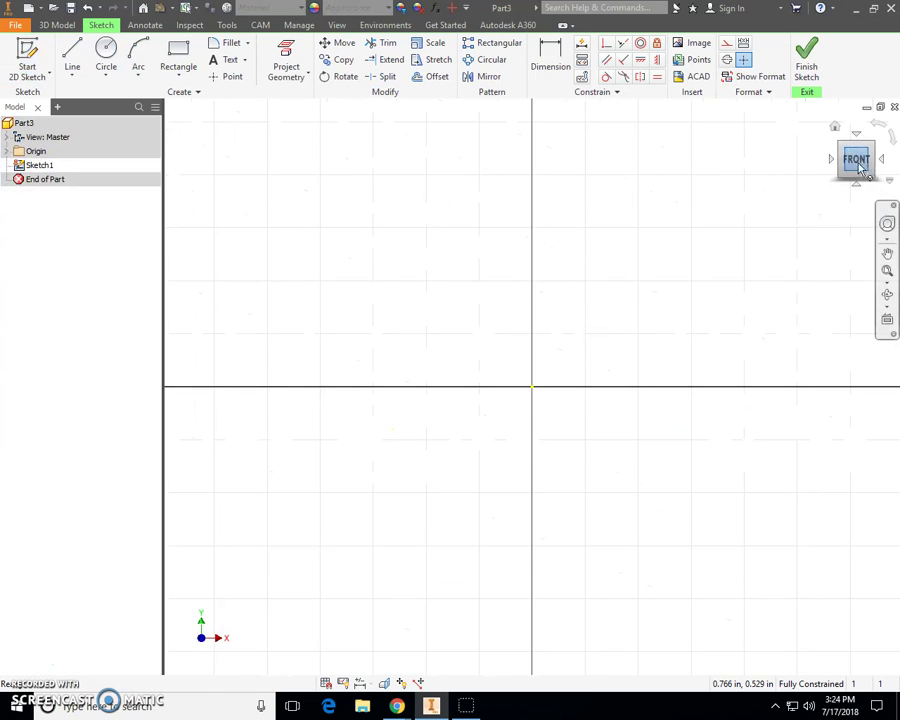
{"action": "left_click", "coordinate": [857, 161]}
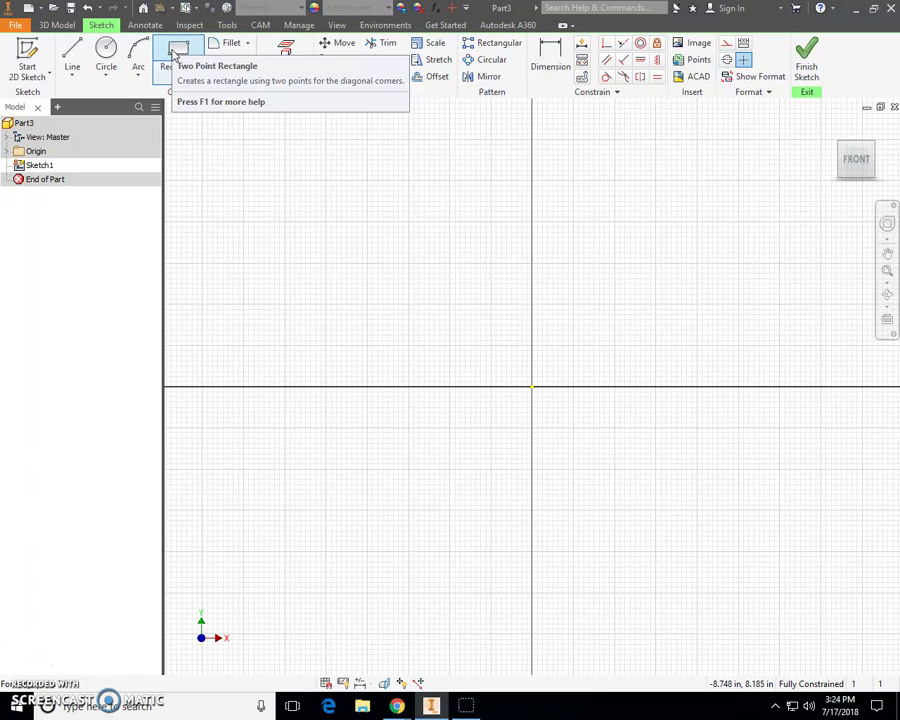
Sketch a two-point rectangle from the origin, 7.5 in wide and 9.5 in high, and finish the sketch
{"action": "left_click", "coordinate": [177, 51]}
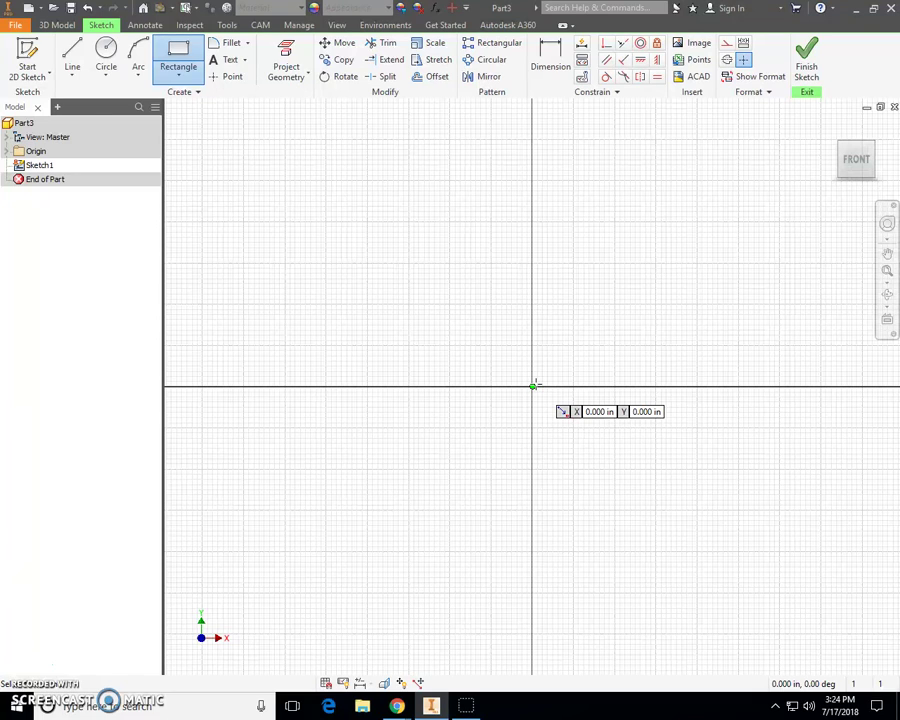
{"action": "left_click", "coordinate": [533, 385]}
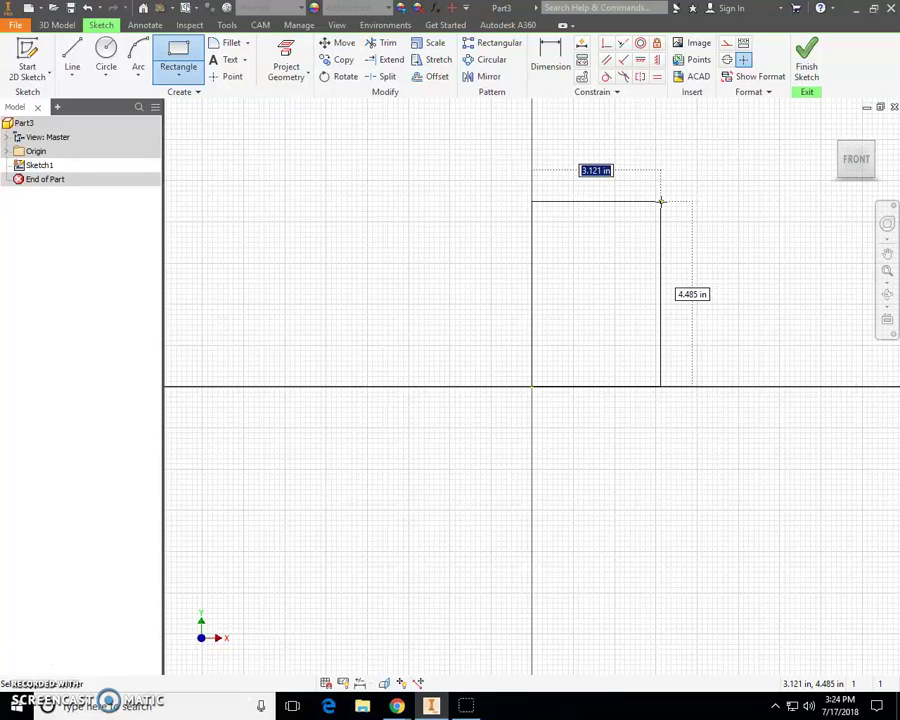
{"action": "type", "text": "7.5"}
{"action": "key", "text": "Tab"}
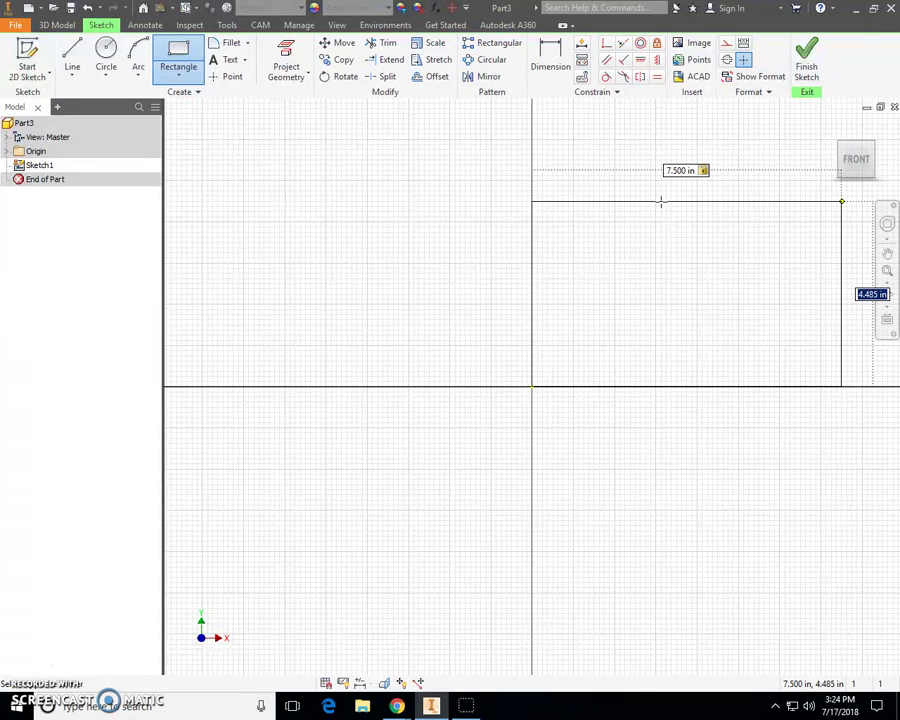
{"action": "type", "text": "9.5"}
{"action": "key", "text": "Return"}
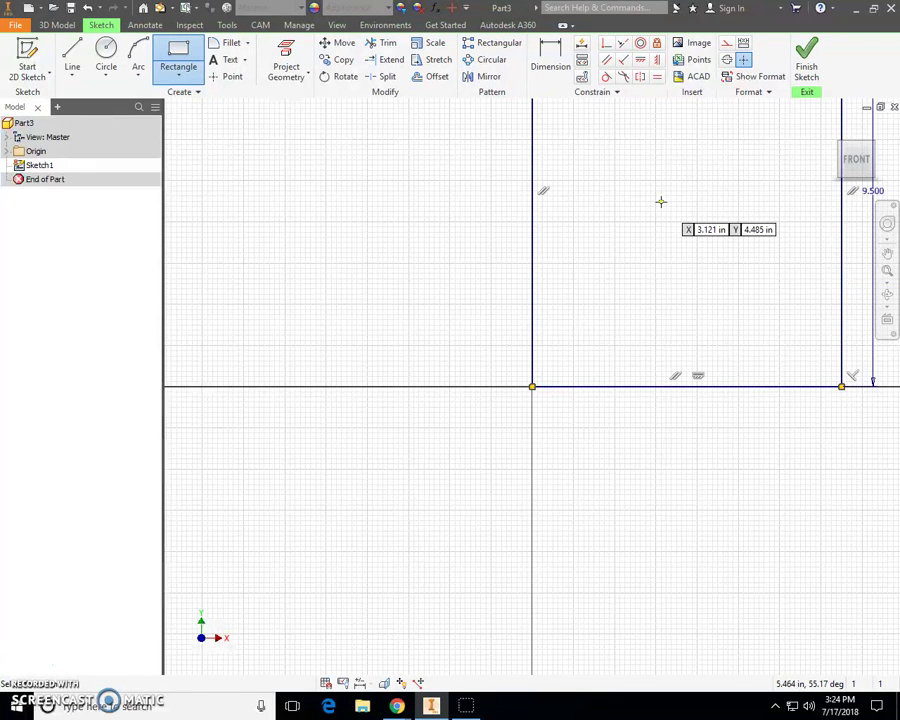
{"action": "left_click", "coordinate": [855, 157]}
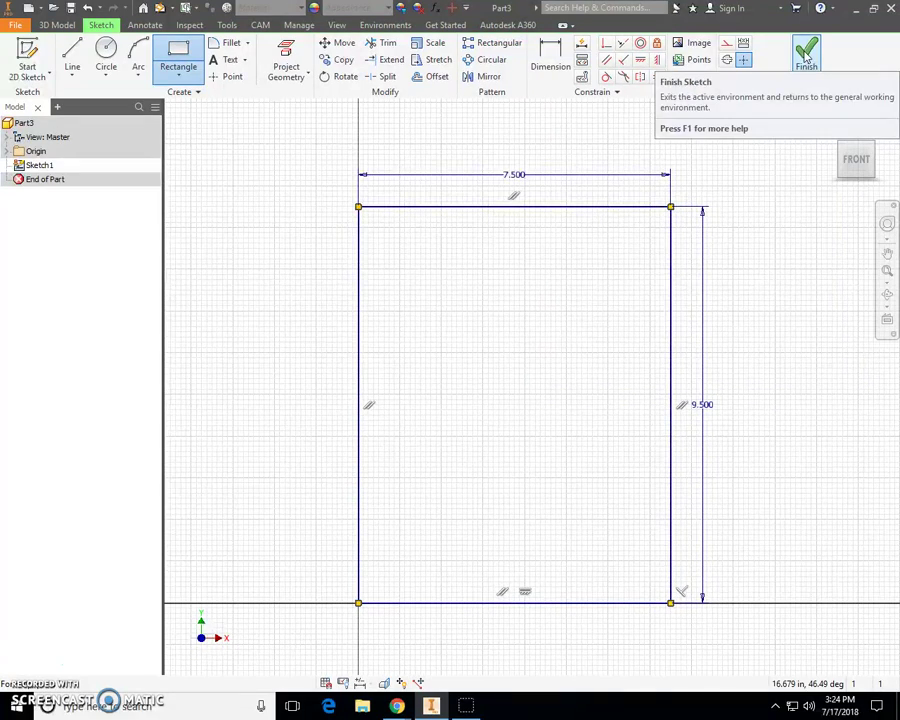
{"action": "left_click", "coordinate": [806, 58]}
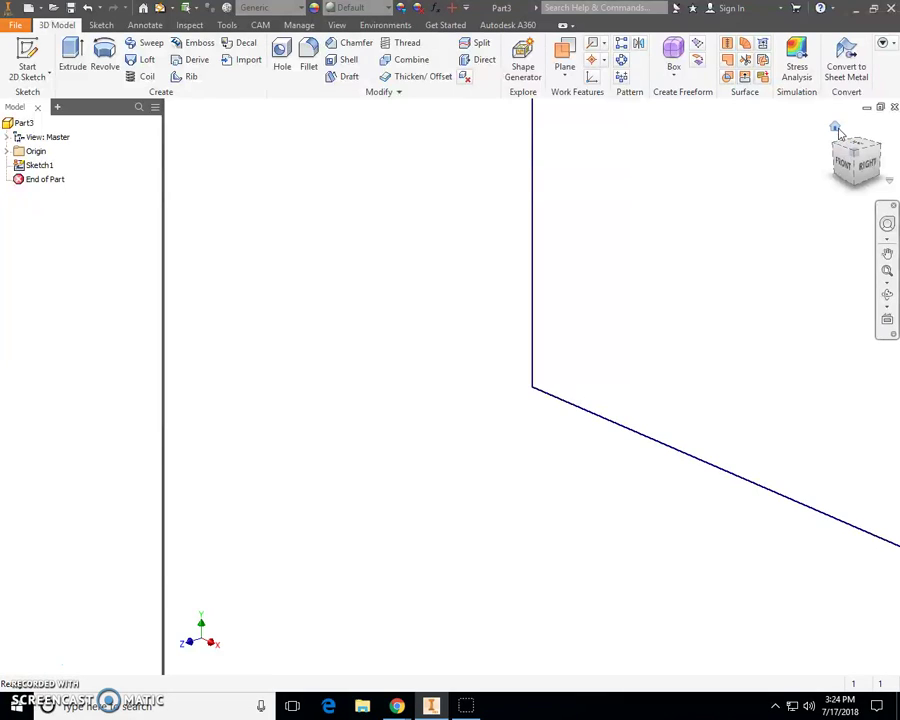
Extrude the rectangle 0.38 in backward using Direction 2
{"action": "left_click", "coordinate": [836, 129]}
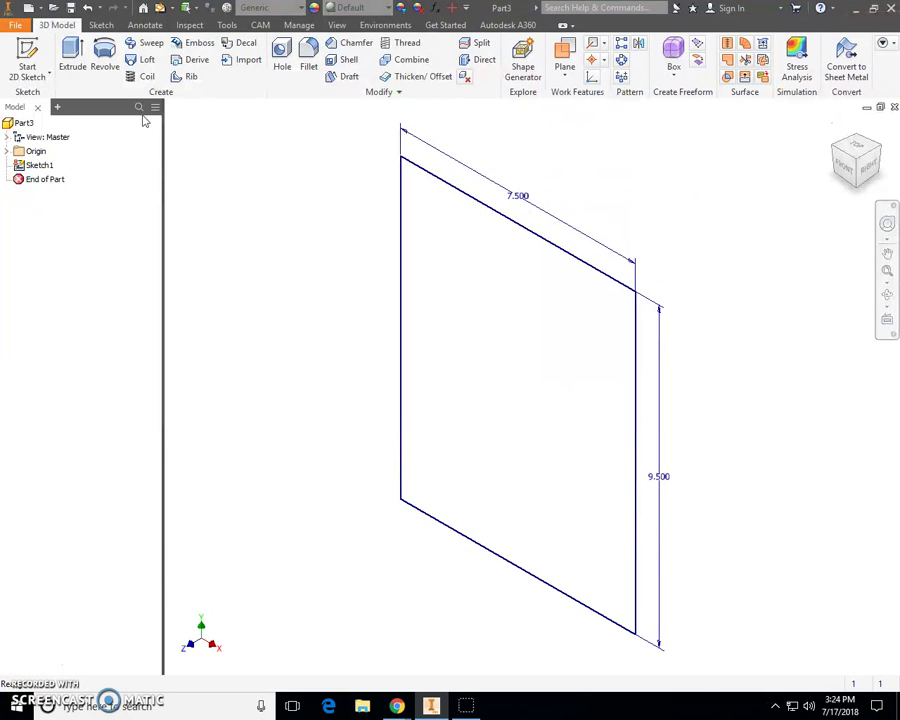
{"action": "left_click", "coordinate": [72, 55]}
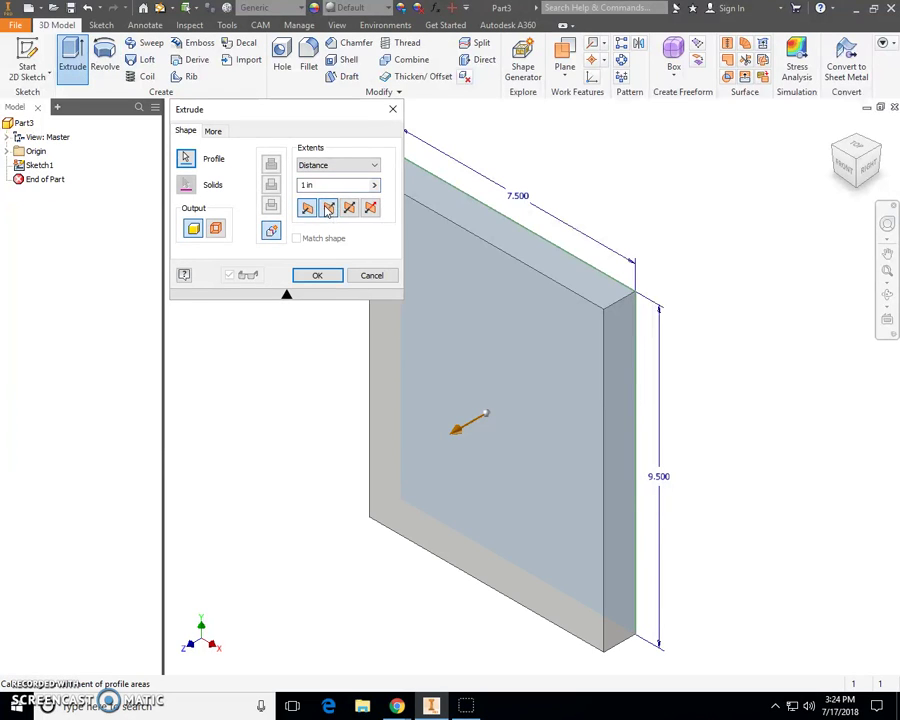
{"action": "left_click", "coordinate": [328, 208]}
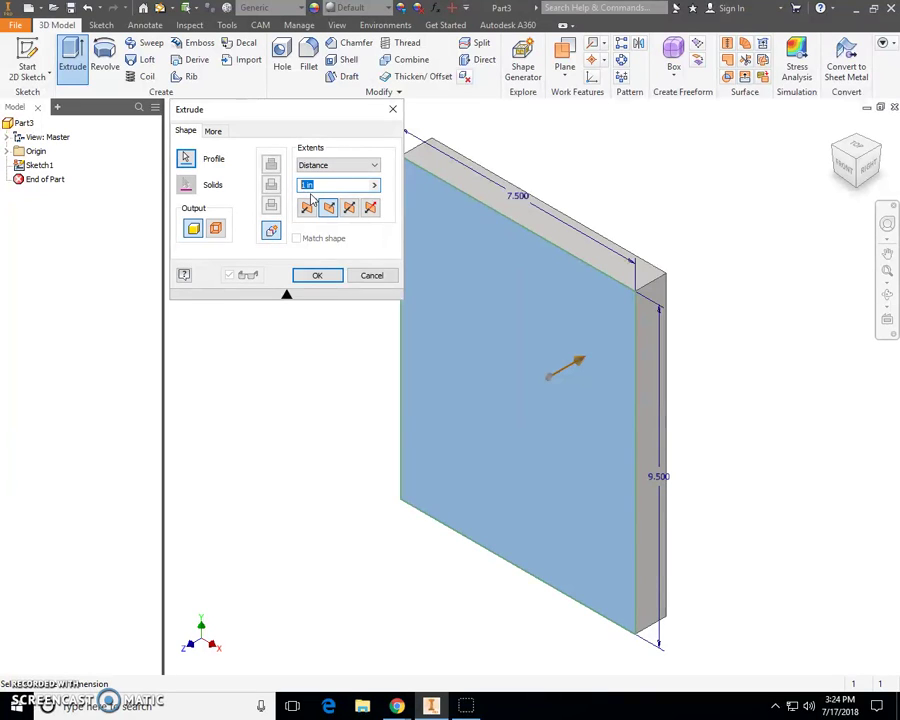
{"action": "type", "text": ".38"}
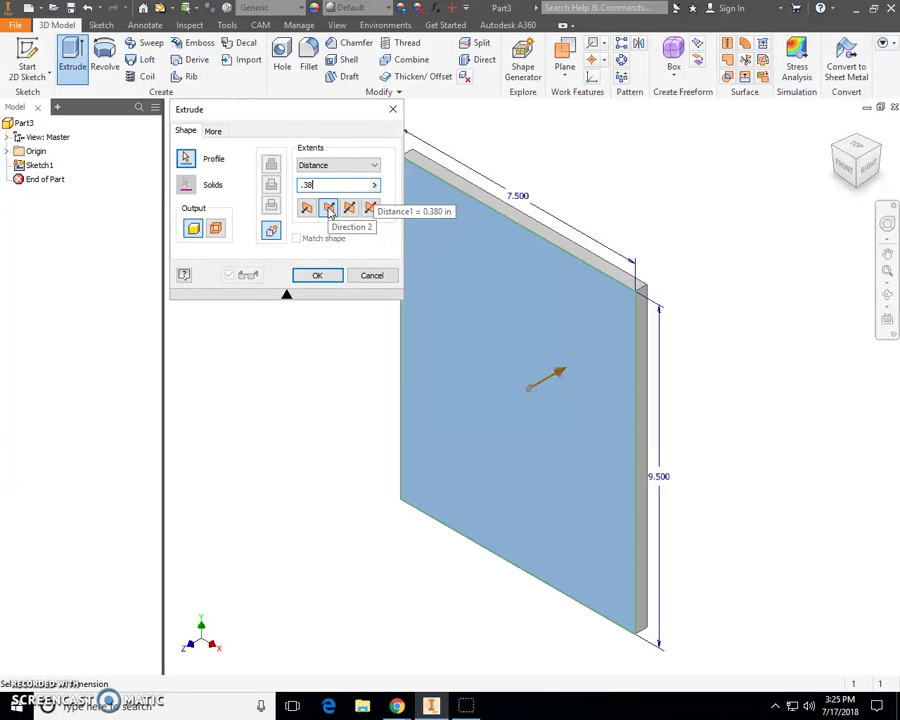
{"action": "left_click", "coordinate": [320, 278]}
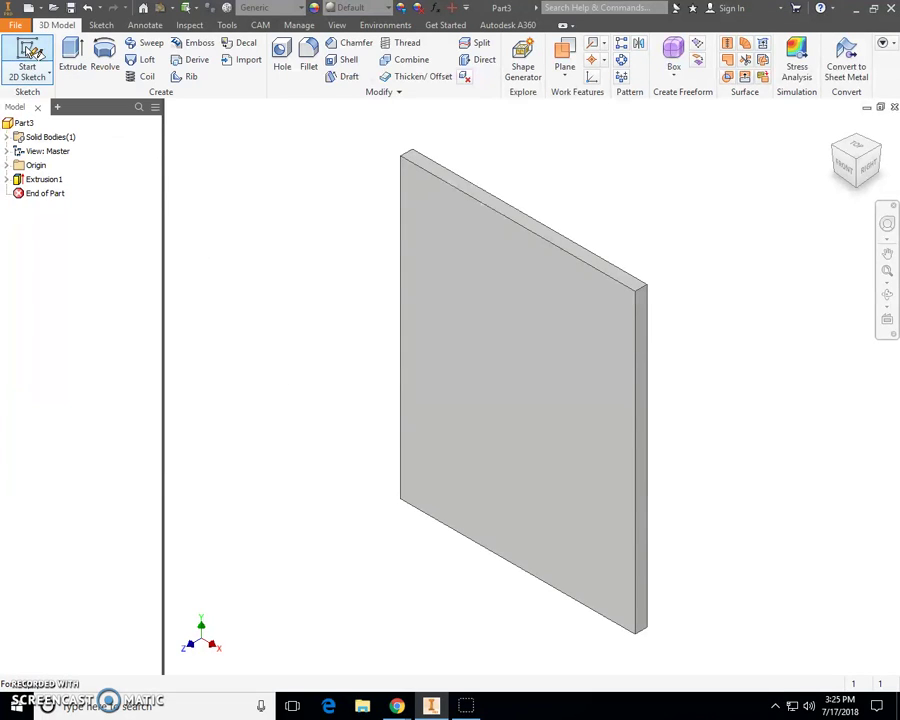
Start a 2D sketch on the plate's large front face
{"action": "left_click", "coordinate": [29, 51]}
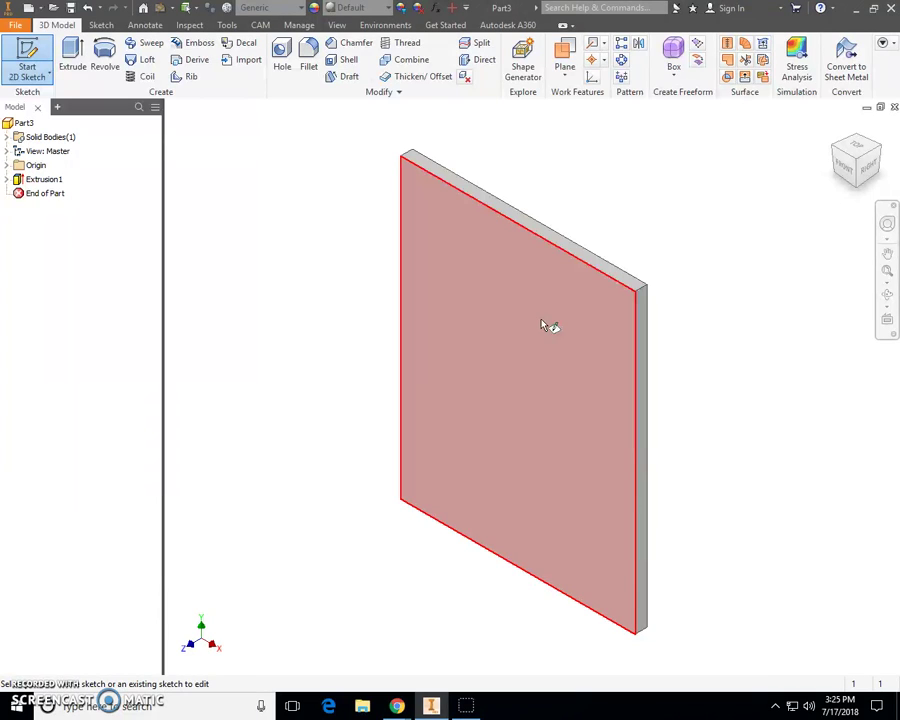
{"action": "left_click", "coordinate": [556, 344]}
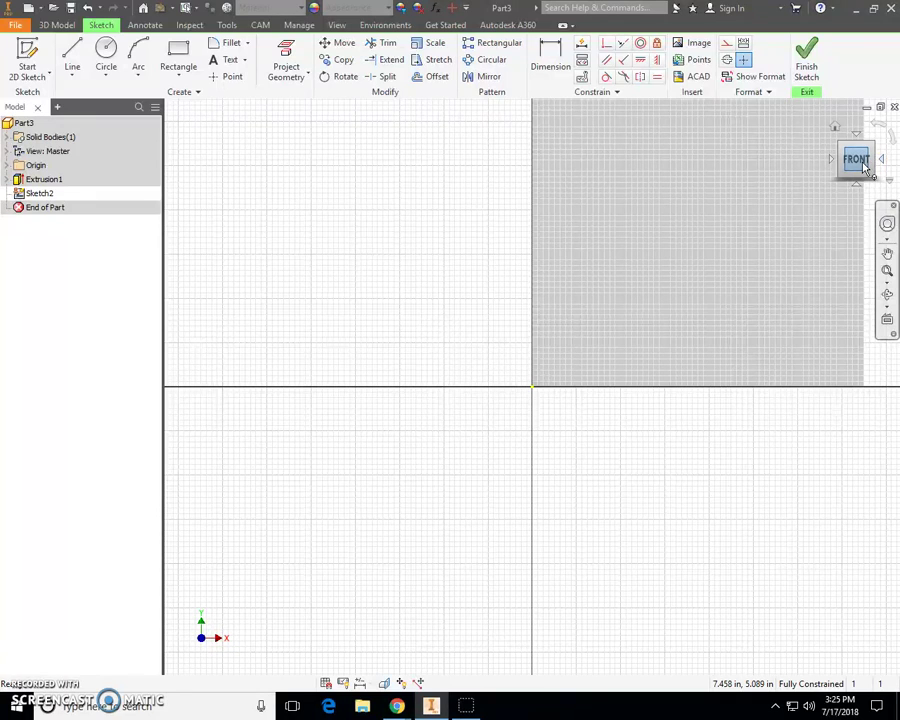
{"action": "left_click", "coordinate": [886, 273]}
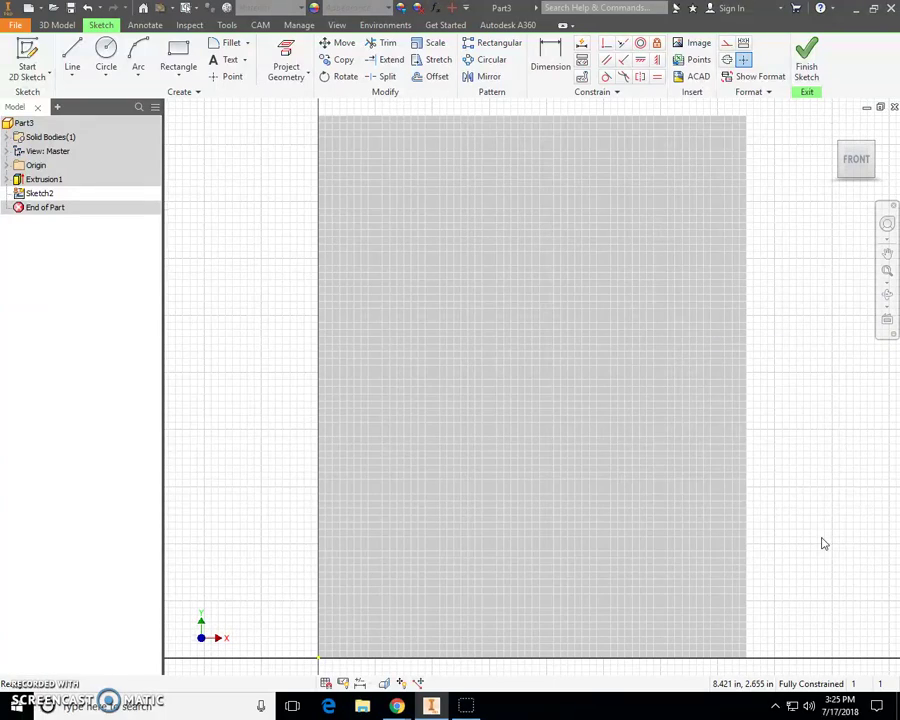
{"action": "scroll", "coordinate": [603, 450], "scroll_direction": "down", "scroll_amount": 3}
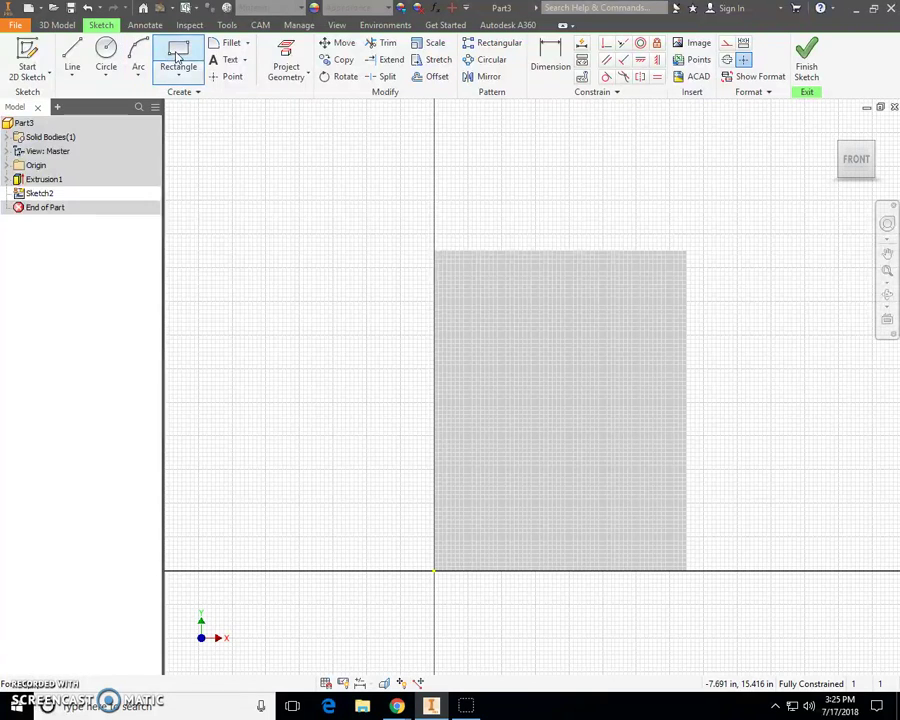
Draw a 0.25 in diameter circle on the plate near the middle of its left edge
{"action": "left_click", "coordinate": [110, 58]}
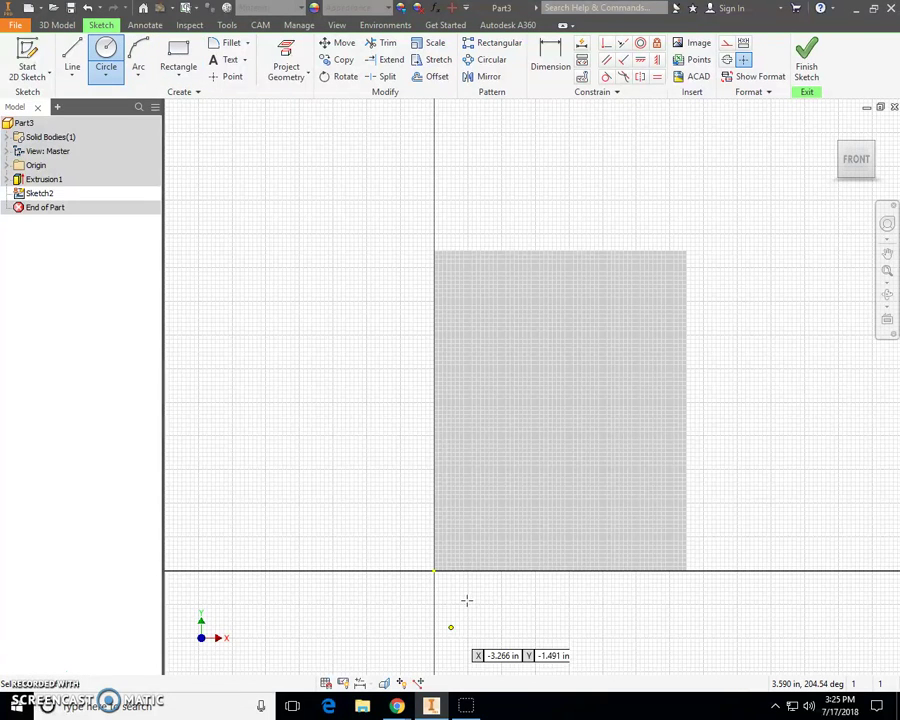
{"action": "left_click", "coordinate": [450, 417]}
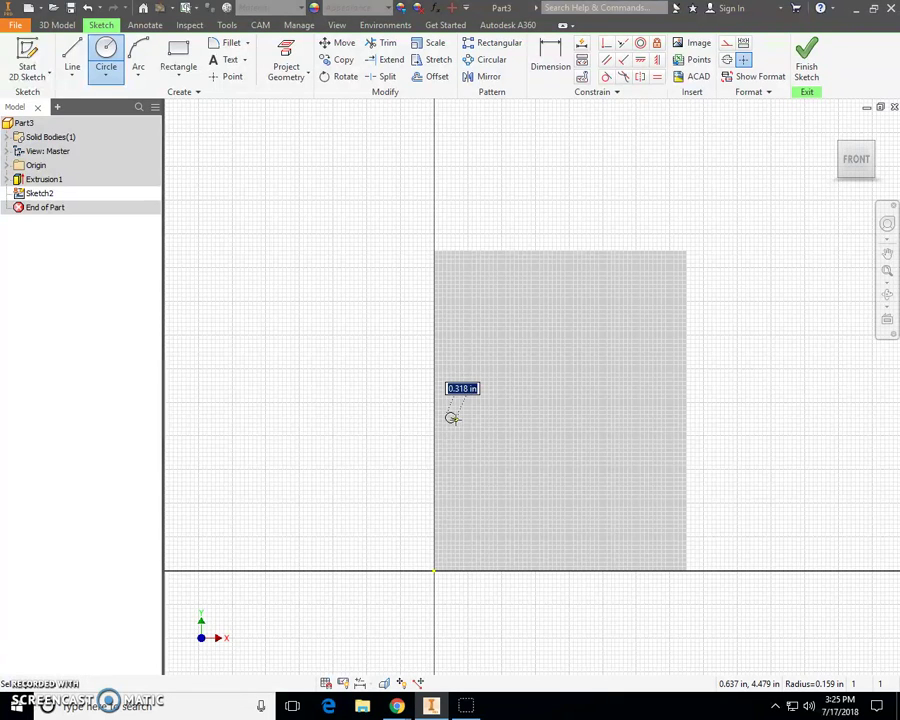
{"action": "left_click", "coordinate": [106, 52]}
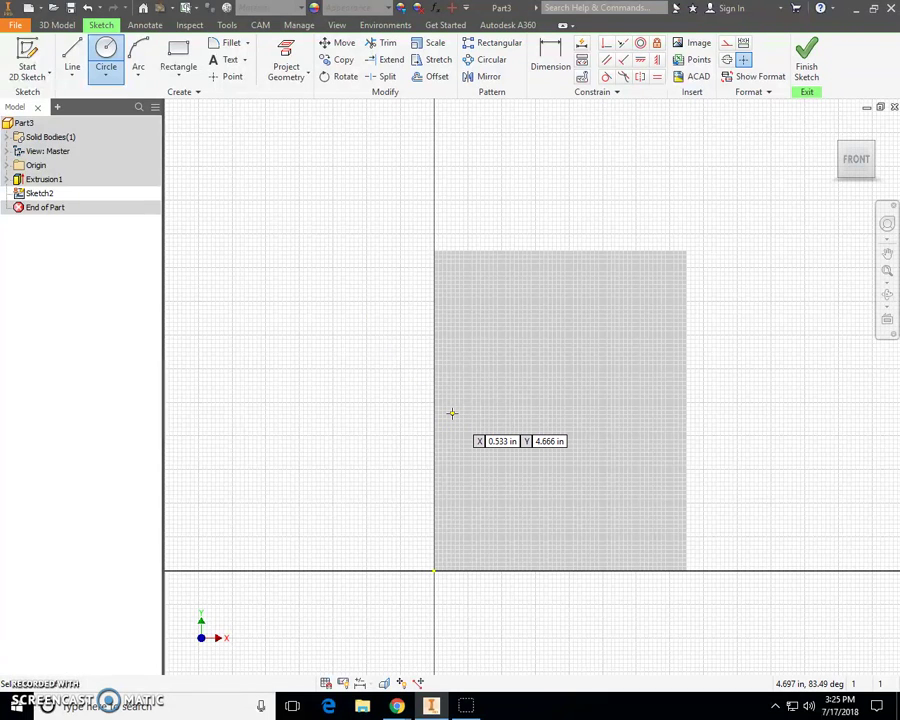
{"action": "left_click", "coordinate": [452, 413]}
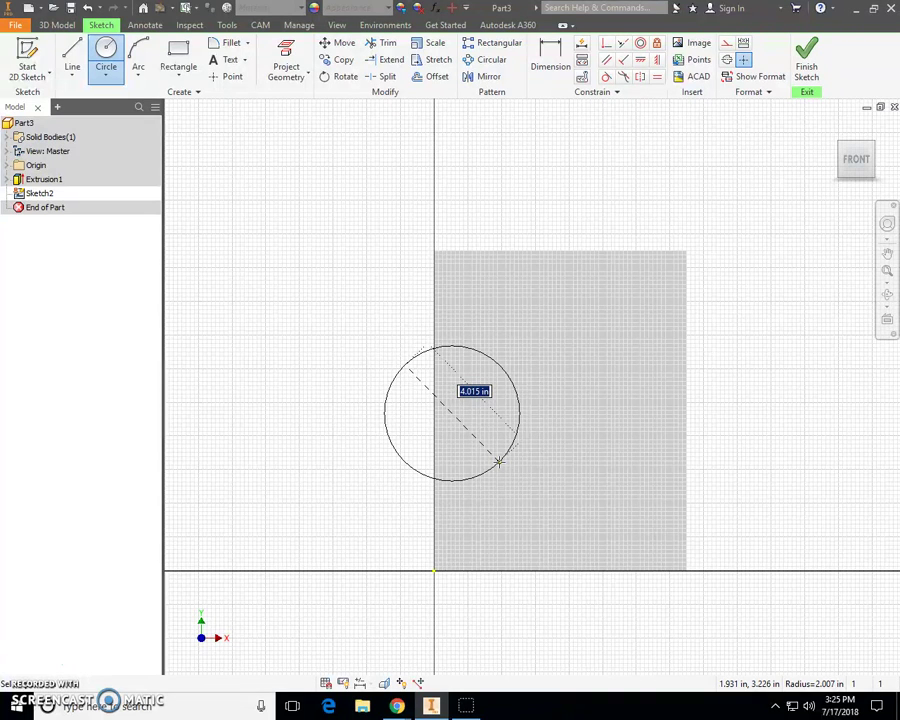
{"action": "type", "text": ".25"}
{"action": "key", "text": "Return"}
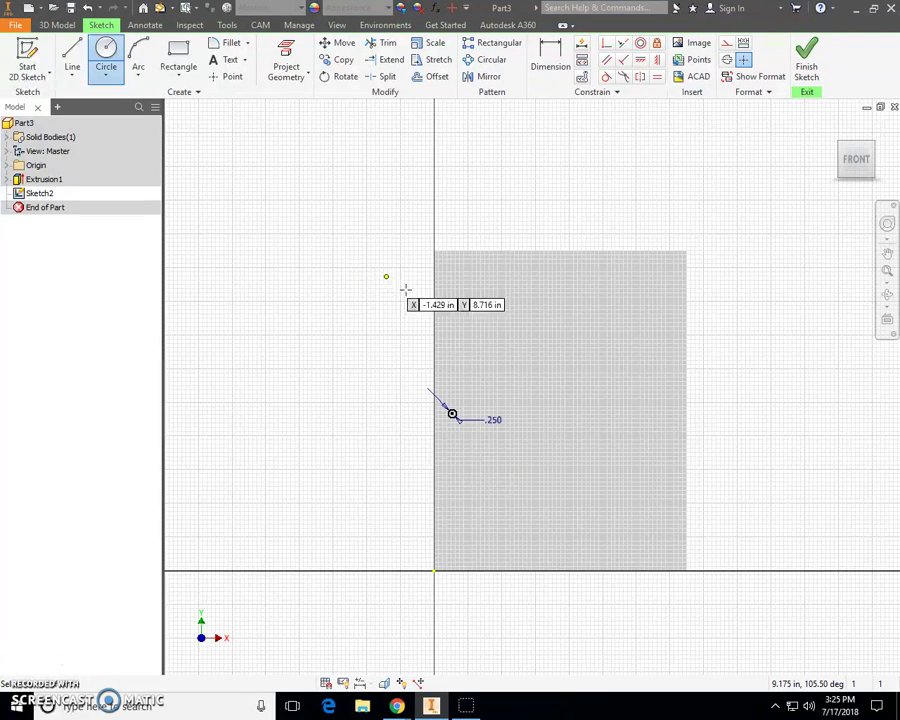
Dimension the circle's centre 0.5 in from the plate's left edge
{"action": "scroll", "coordinate": [565, 492], "scroll_direction": "up", "scroll_amount": 3}
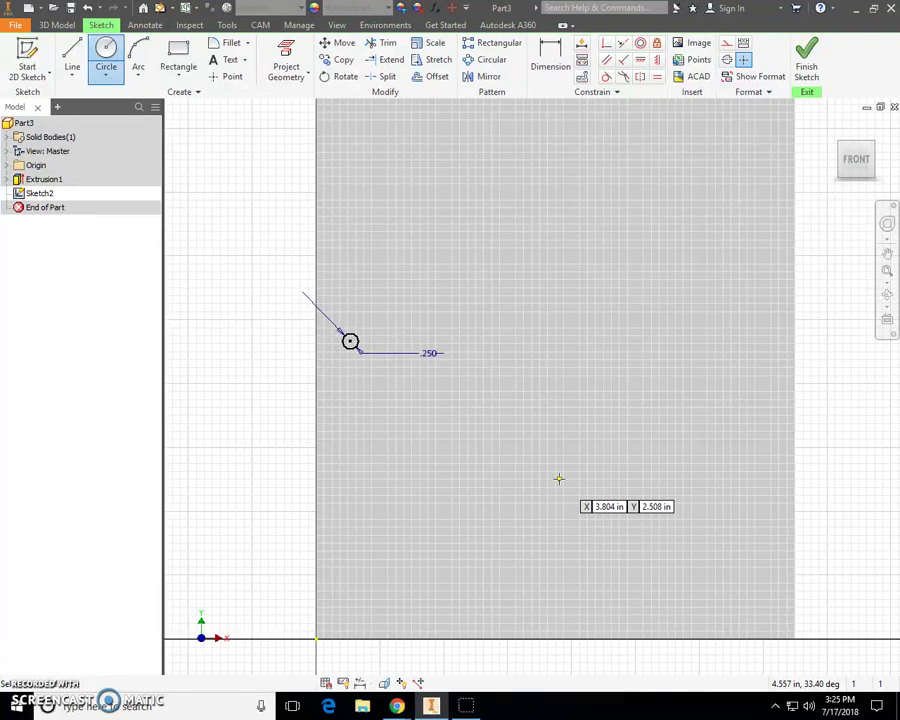
{"action": "scroll", "coordinate": [559, 479], "scroll_direction": "down", "scroll_amount": 2}
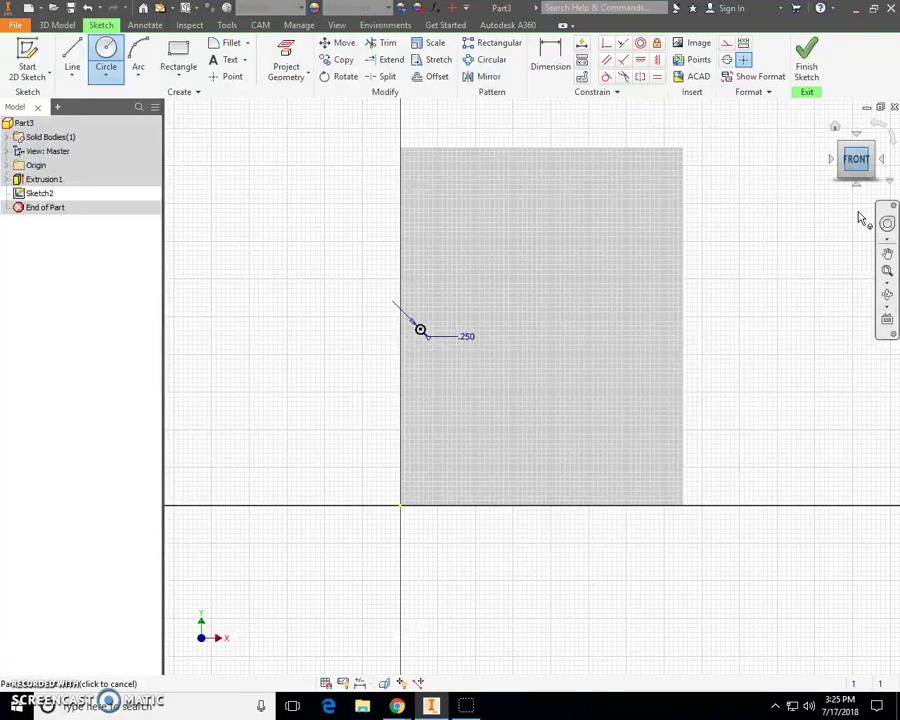
{"action": "left_click", "coordinate": [548, 64]}
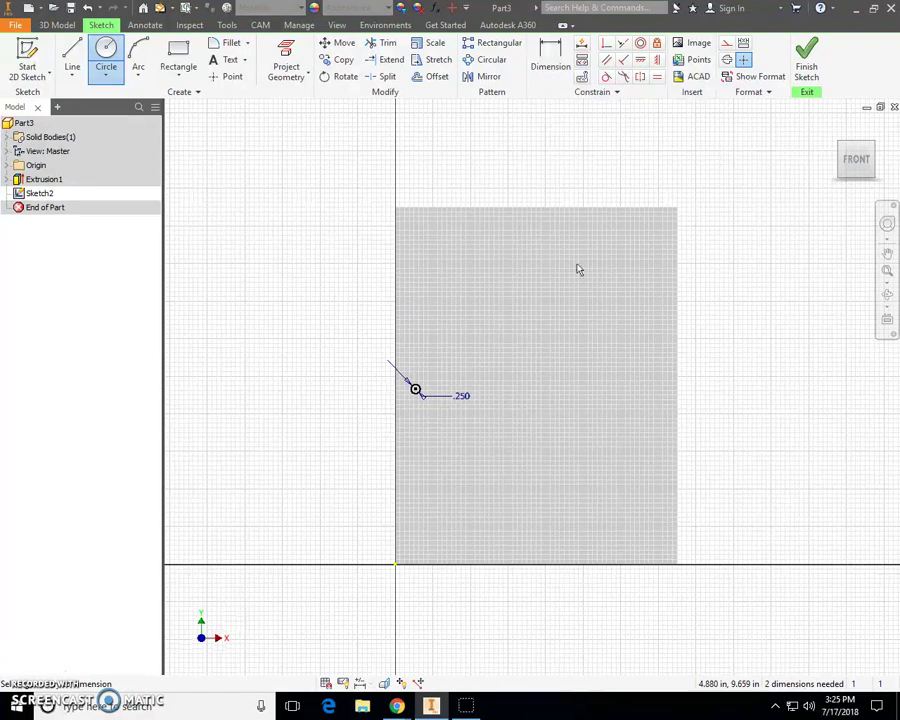
{"action": "left_click", "coordinate": [397, 403]}
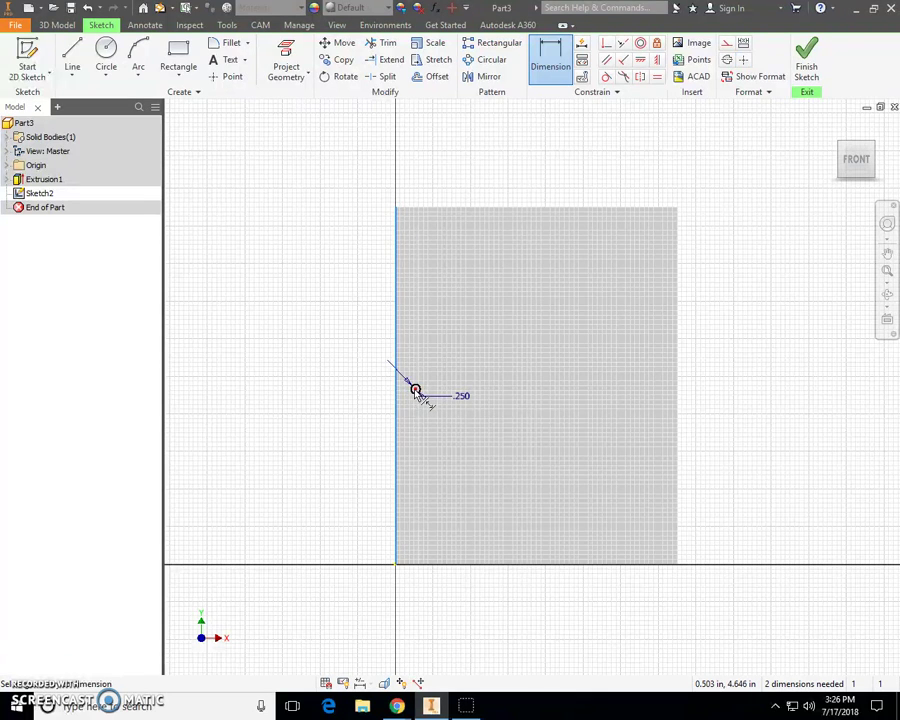
{"action": "left_click", "coordinate": [417, 393]}
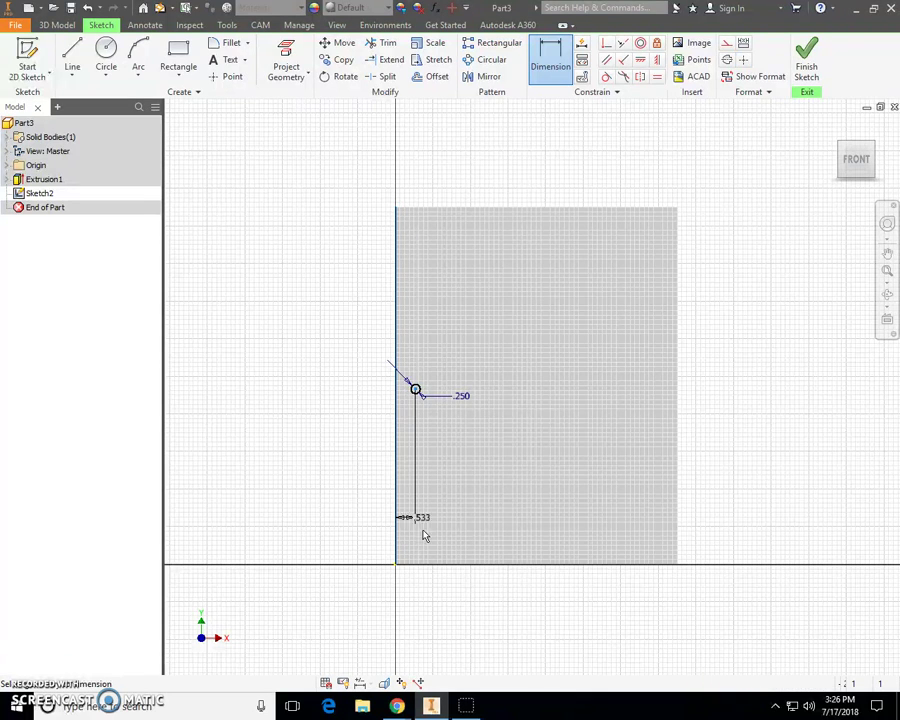
{"action": "left_click", "coordinate": [409, 598]}
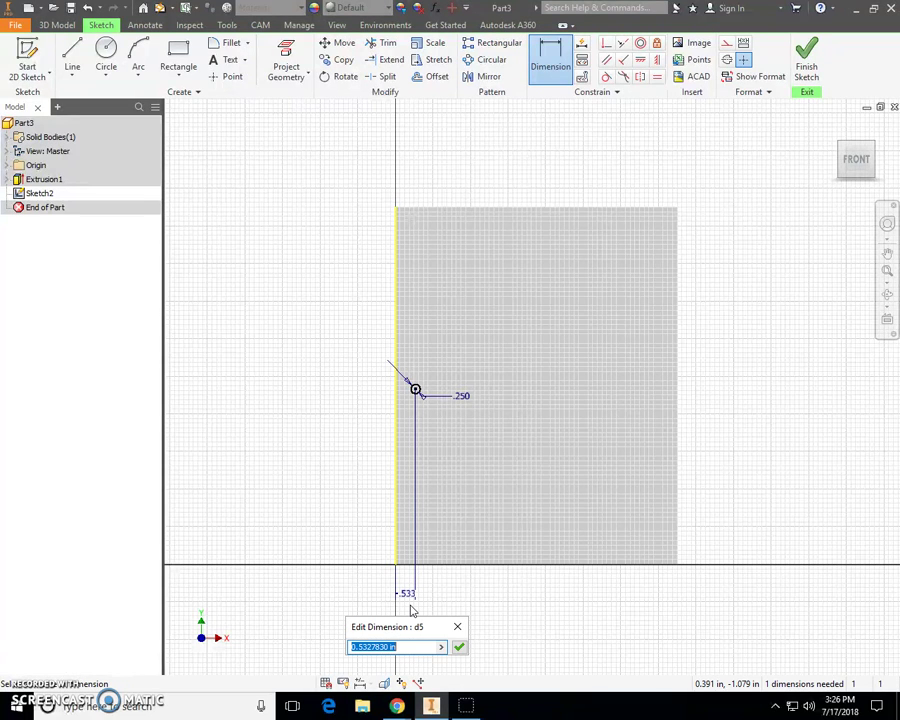
{"action": "type", "text": ".5"}
{"action": "left_click", "coordinate": [460, 649]}
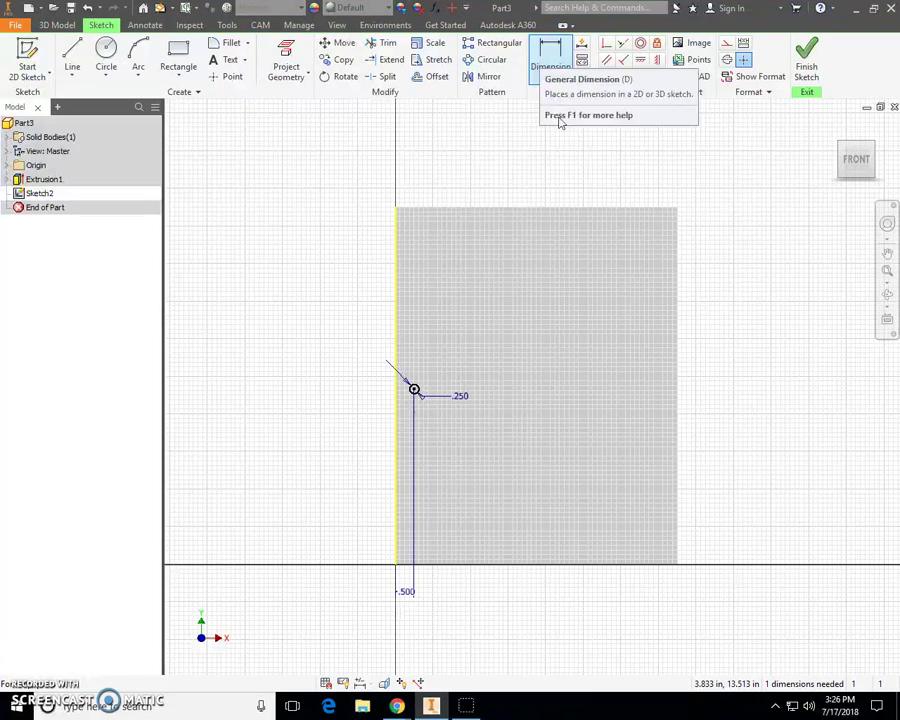
Dimension the circle's centre 4.75 in above the plate's bottom edge
{"action": "left_click", "coordinate": [452, 570]}
{"action": "left_click", "coordinate": [414, 390]}
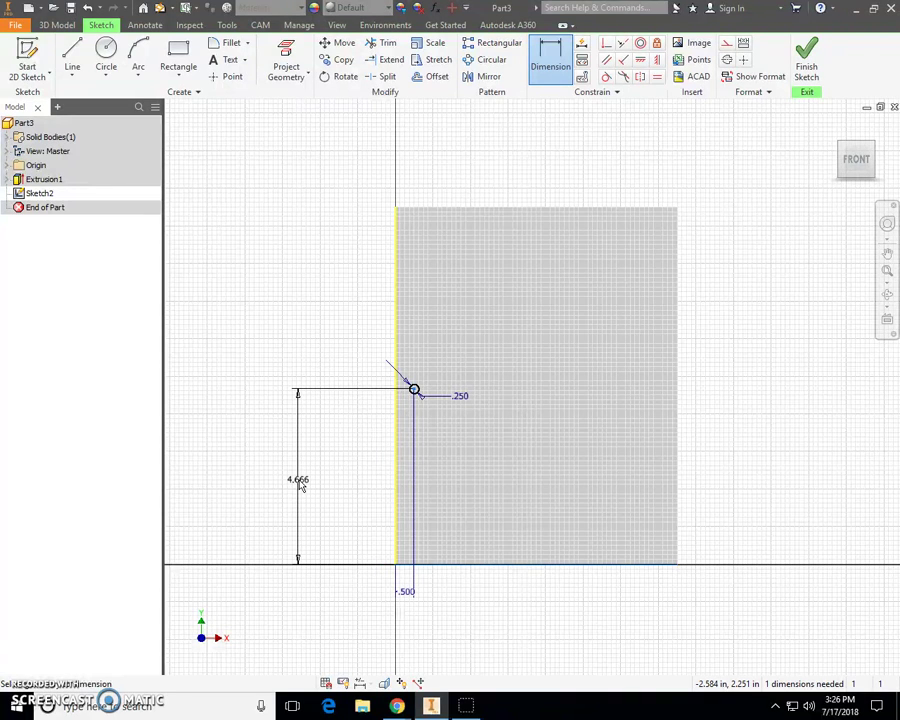
{"action": "left_click", "coordinate": [300, 484]}
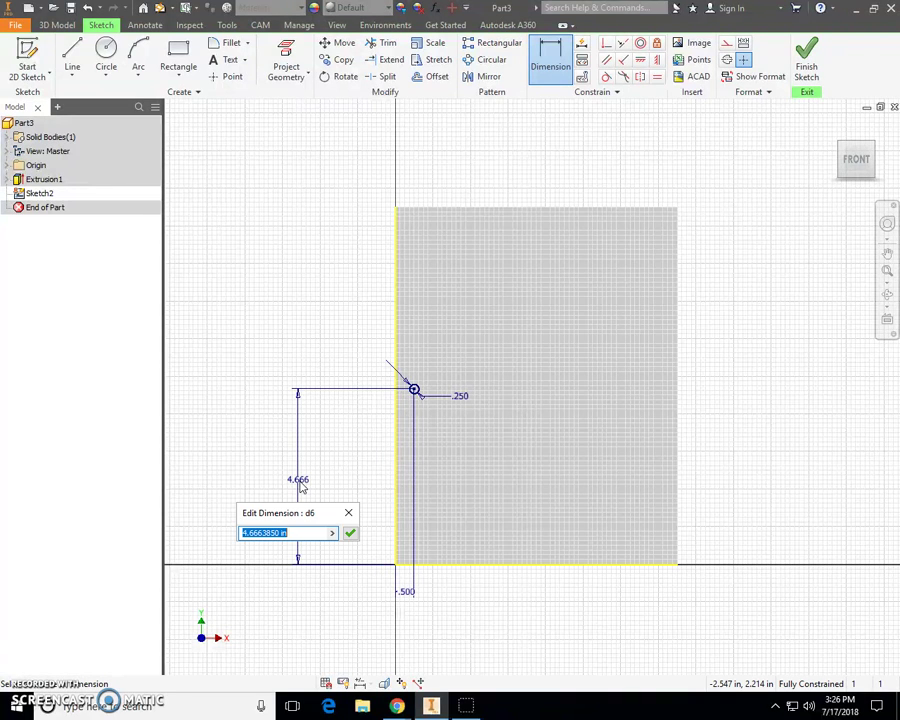
{"action": "type", "text": ".75"}
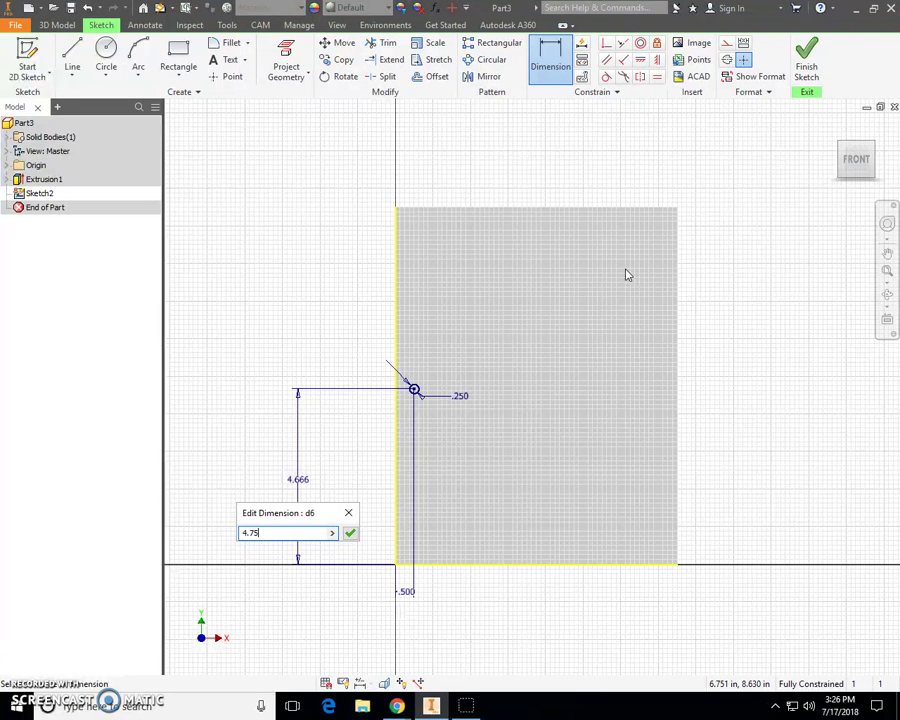
{"action": "left_click", "coordinate": [350, 533]}
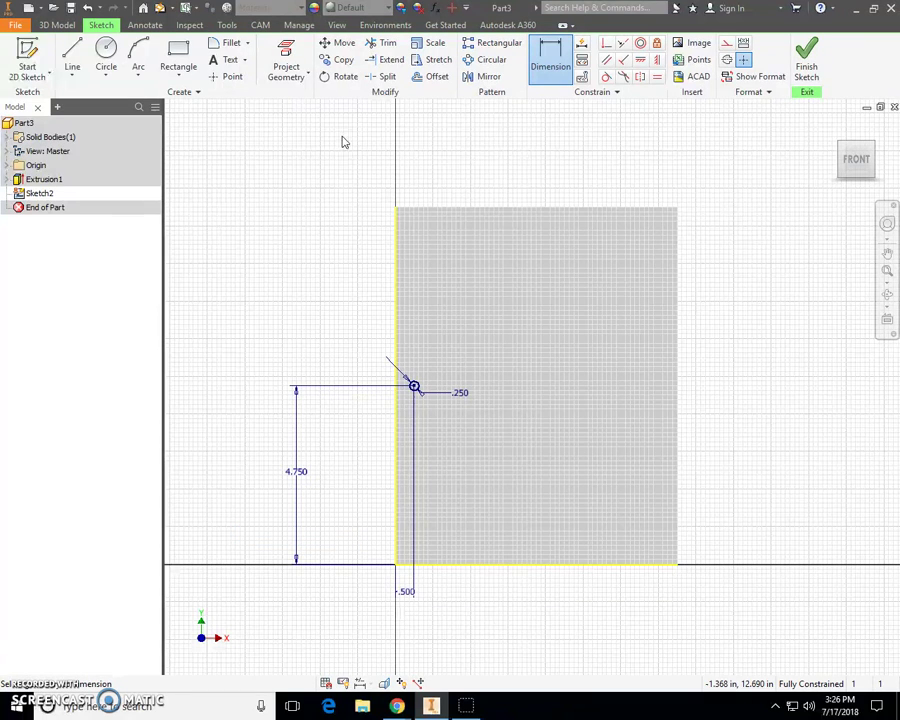
Draw a second 0.25 in diameter circle on the plate near the middle of its bottom edge
{"action": "left_click", "coordinate": [107, 52]}
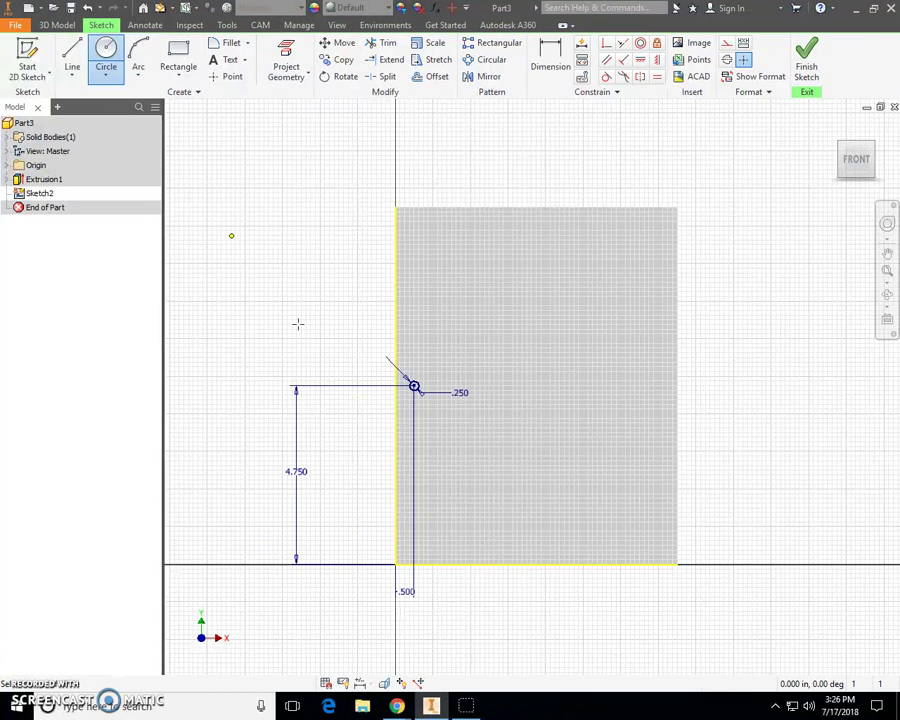
{"action": "left_click", "coordinate": [541, 547]}
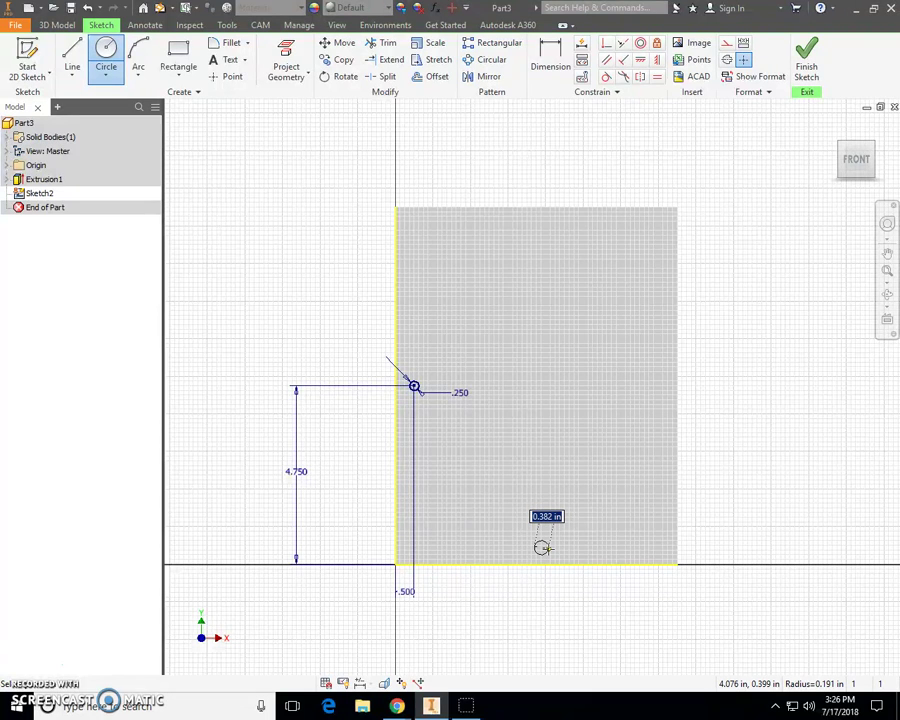
{"action": "type", "text": ".25"}
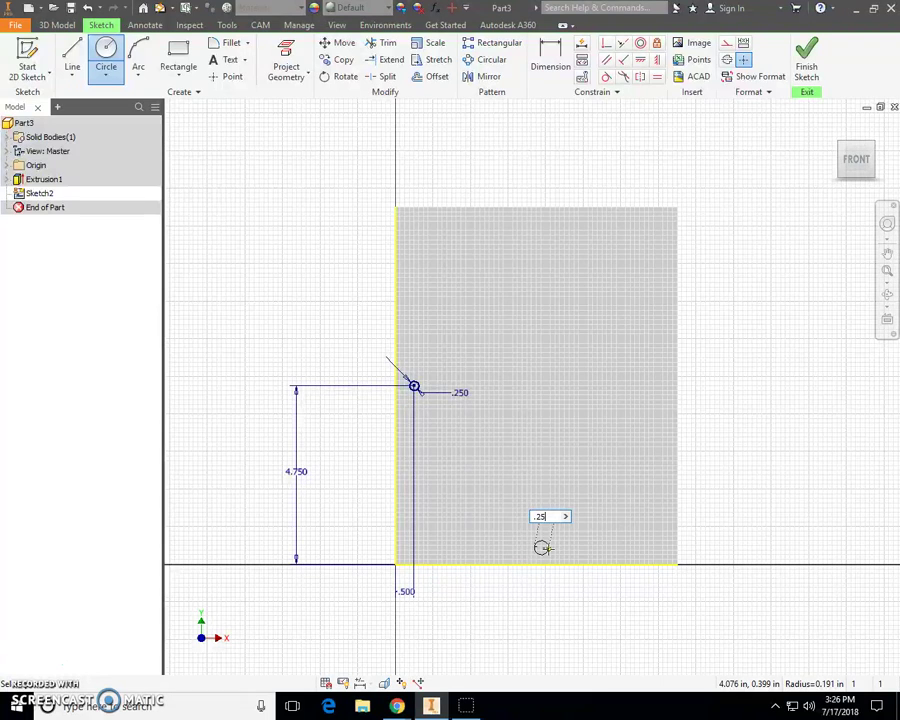
{"action": "key", "text": "Return"}
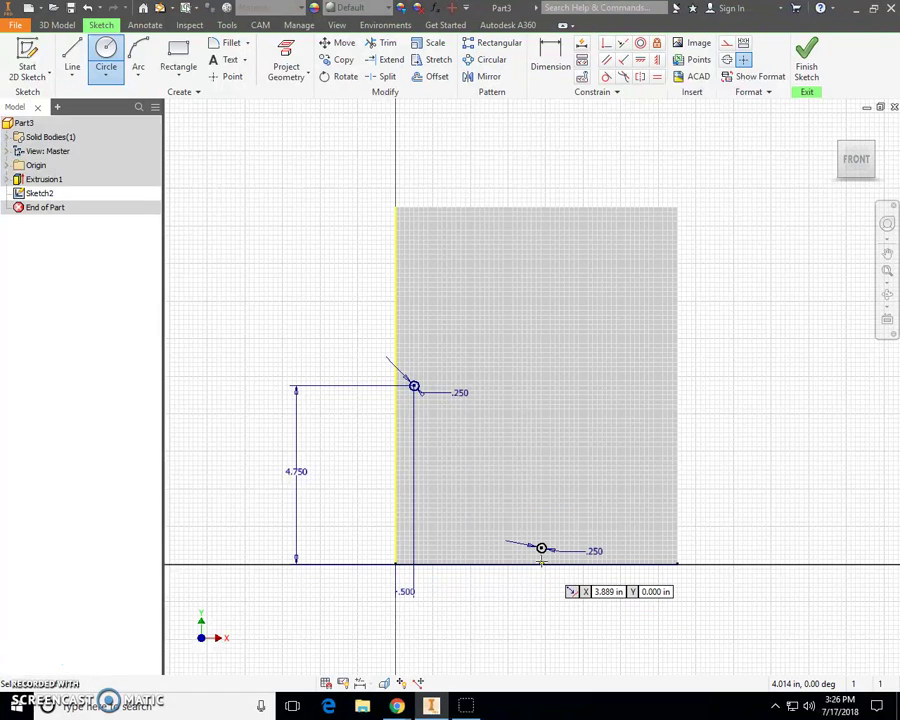
Dimension the lower circle's centre 3.75 in from the plate's left edge
{"action": "left_click", "coordinate": [553, 60]}
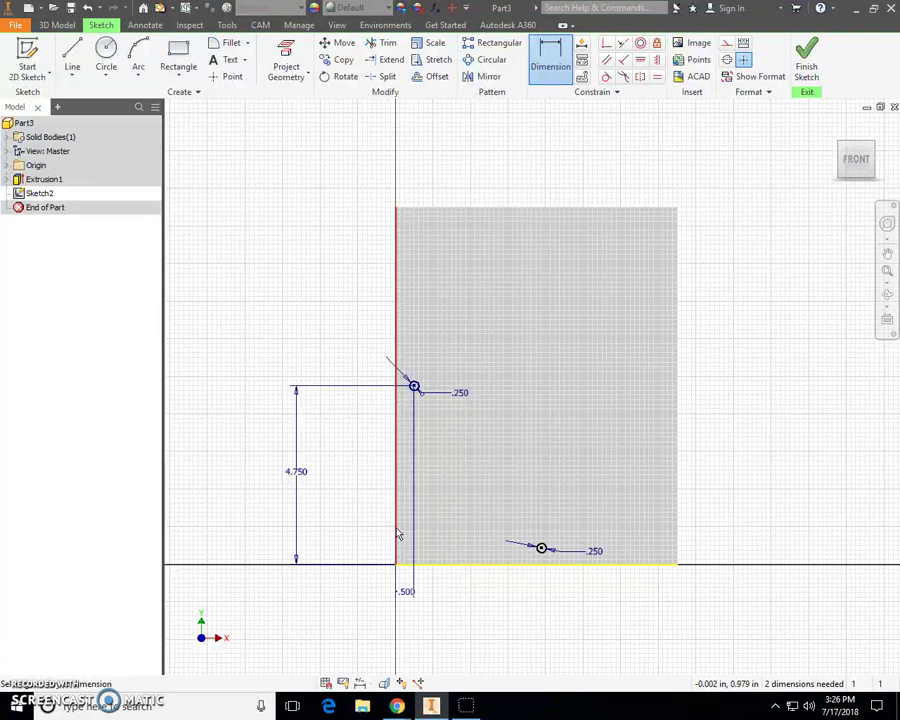
{"action": "left_click", "coordinate": [395, 535]}
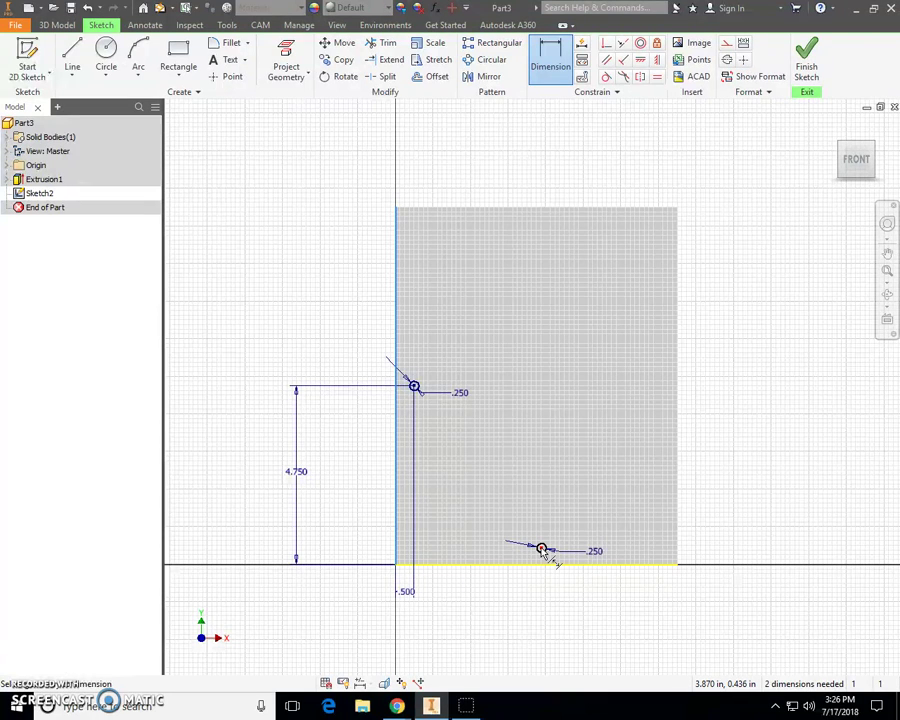
{"action": "left_click", "coordinate": [541, 550]}
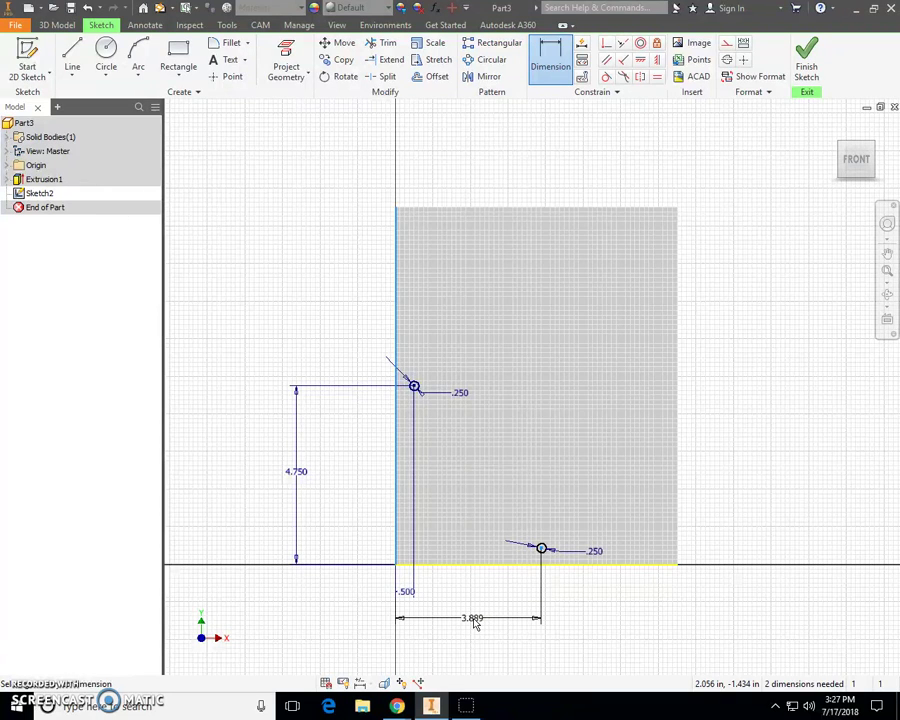
{"action": "left_click", "coordinate": [475, 622]}
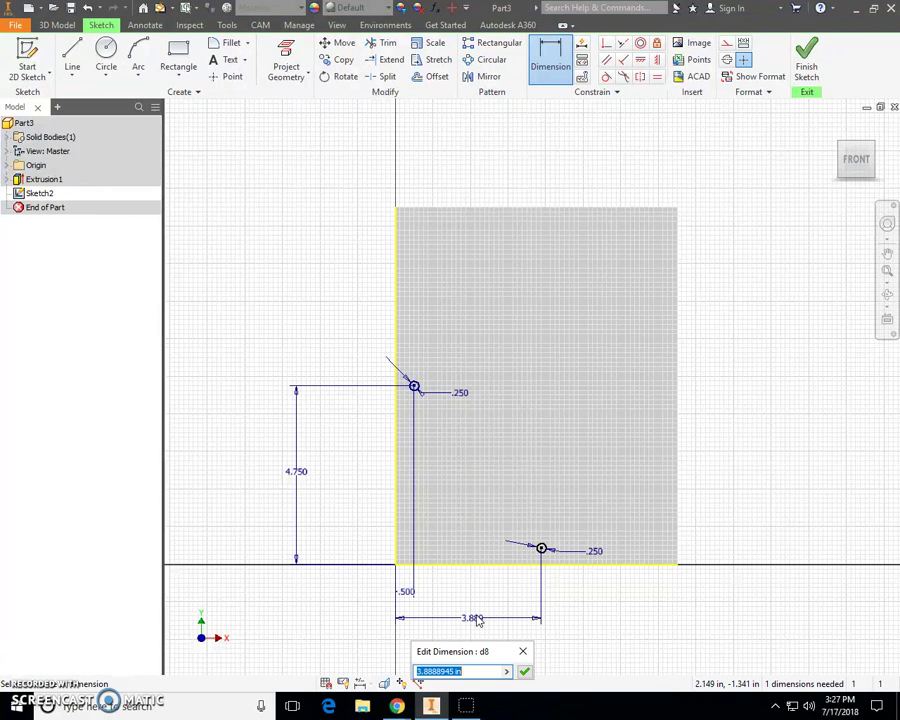
{"action": "type", "text": "3.75"}
{"action": "left_click", "coordinate": [525, 672]}
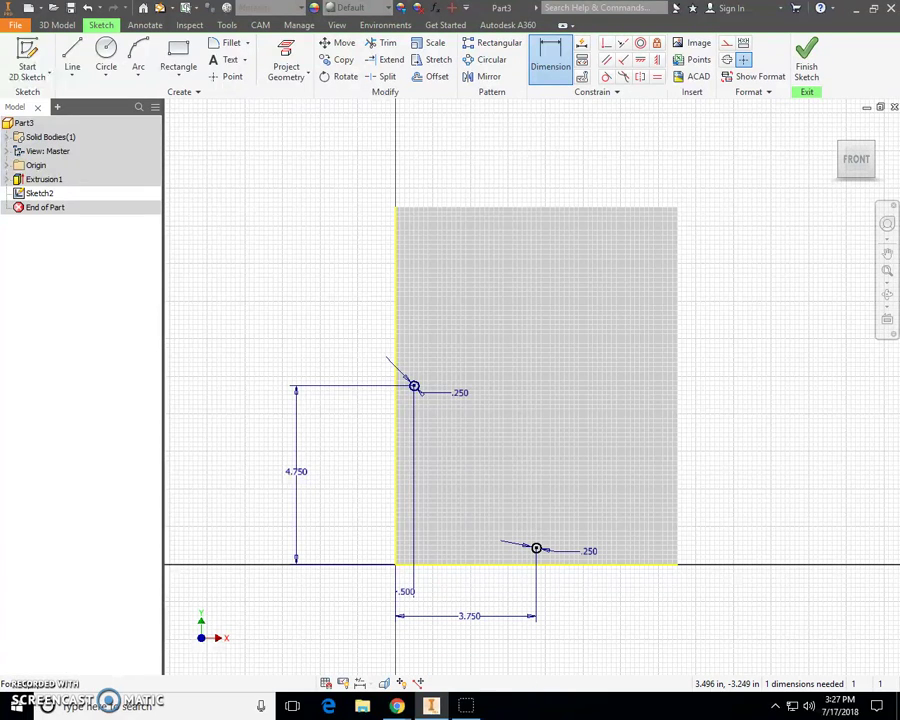
Dimension the lower circle's centre 0.5 in above the plate's bottom edge
{"action": "left_click", "coordinate": [557, 55]}
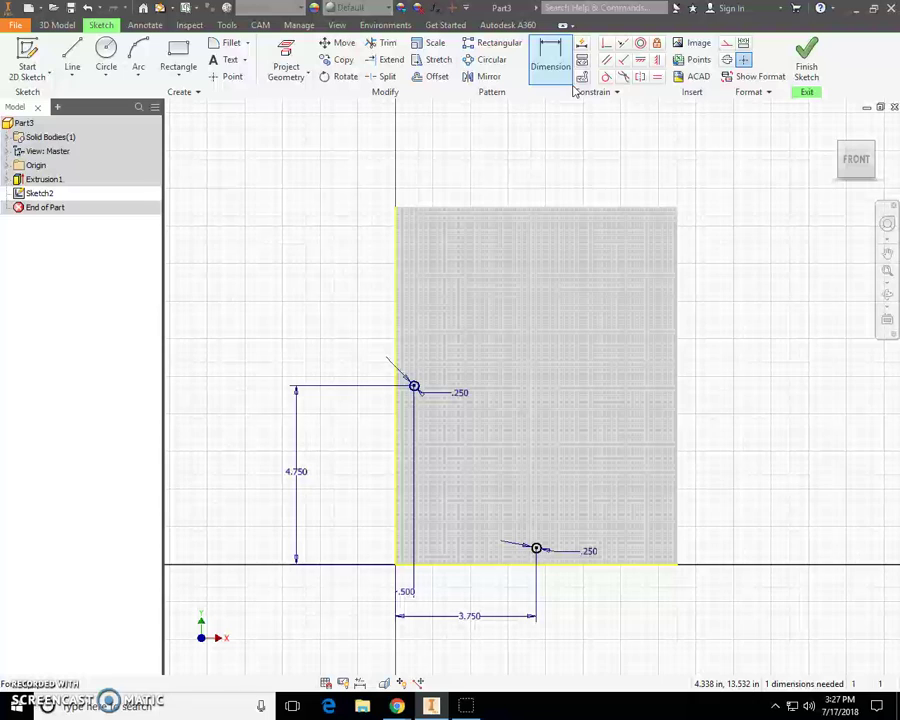
{"action": "left_click", "coordinate": [521, 566]}
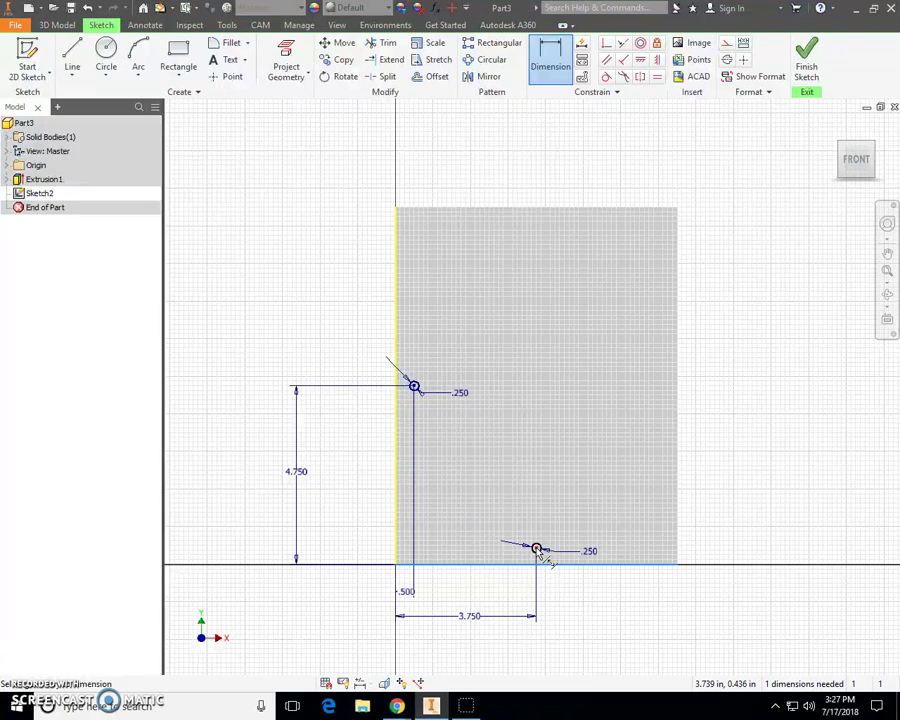
{"action": "left_click", "coordinate": [537, 550]}
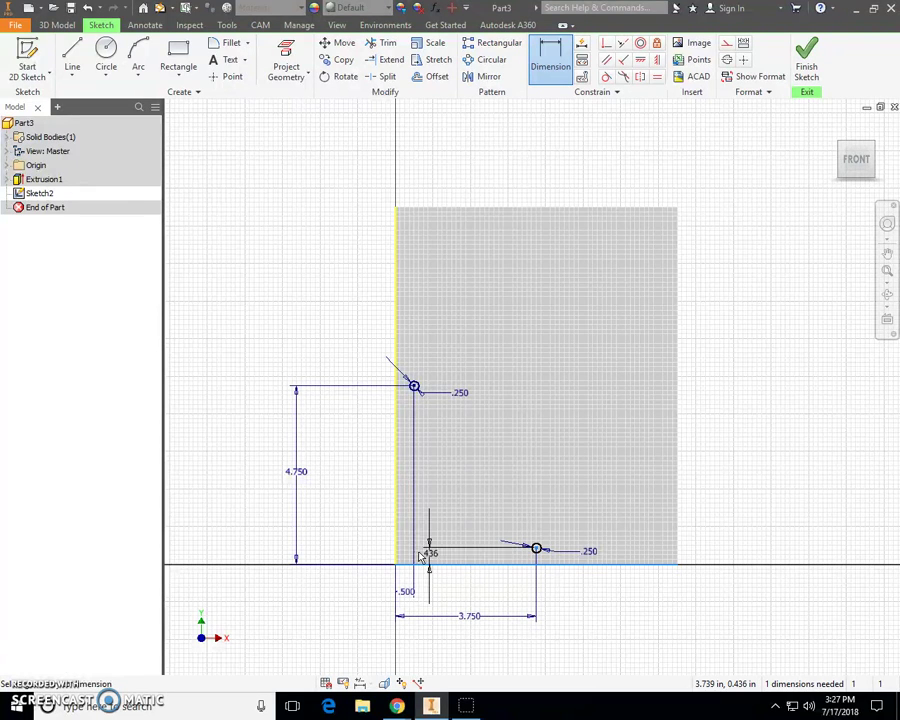
{"action": "left_click", "coordinate": [348, 558]}
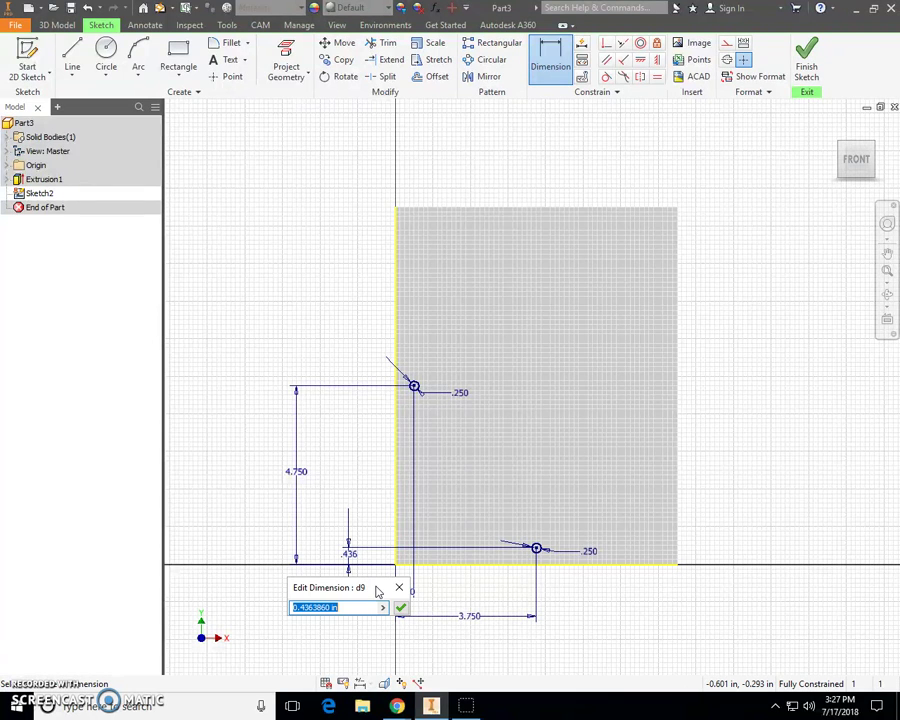
{"action": "type", "text": ".5"}
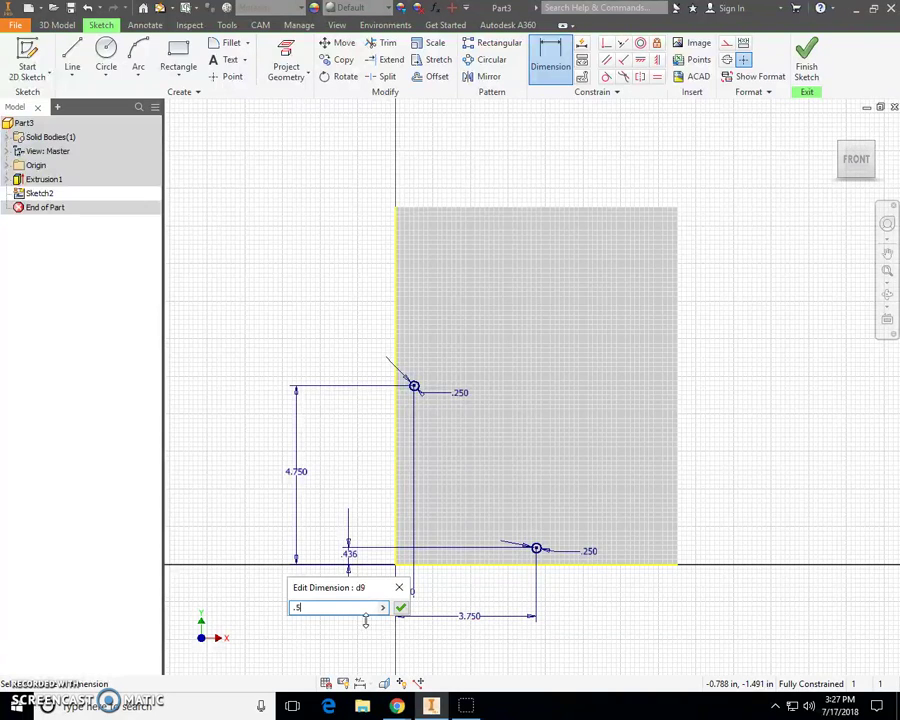
{"action": "left_click", "coordinate": [400, 607]}
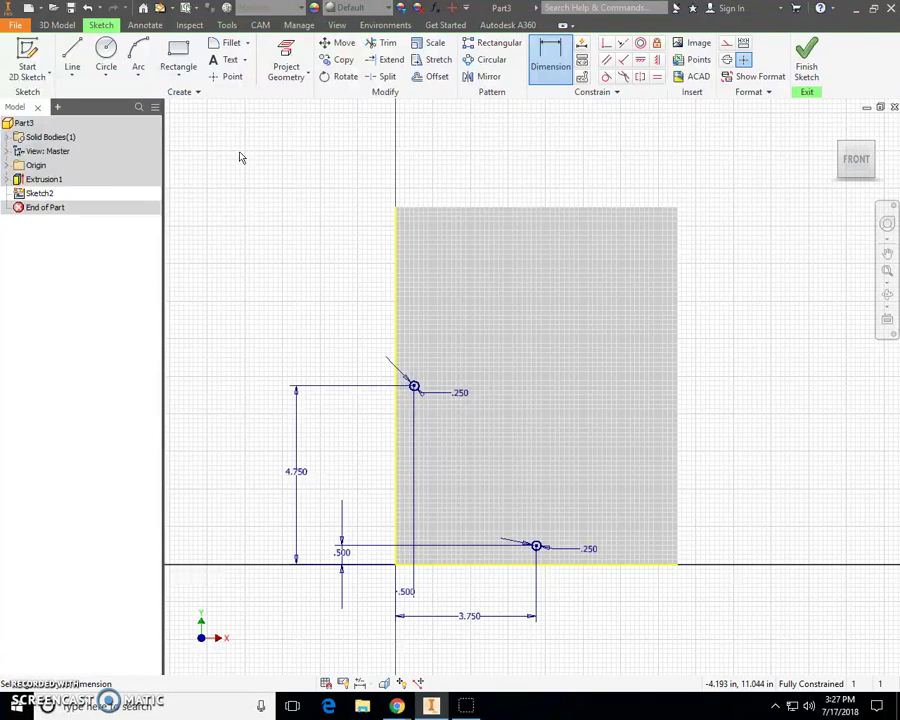
{"action": "key", "text": "Escape"}
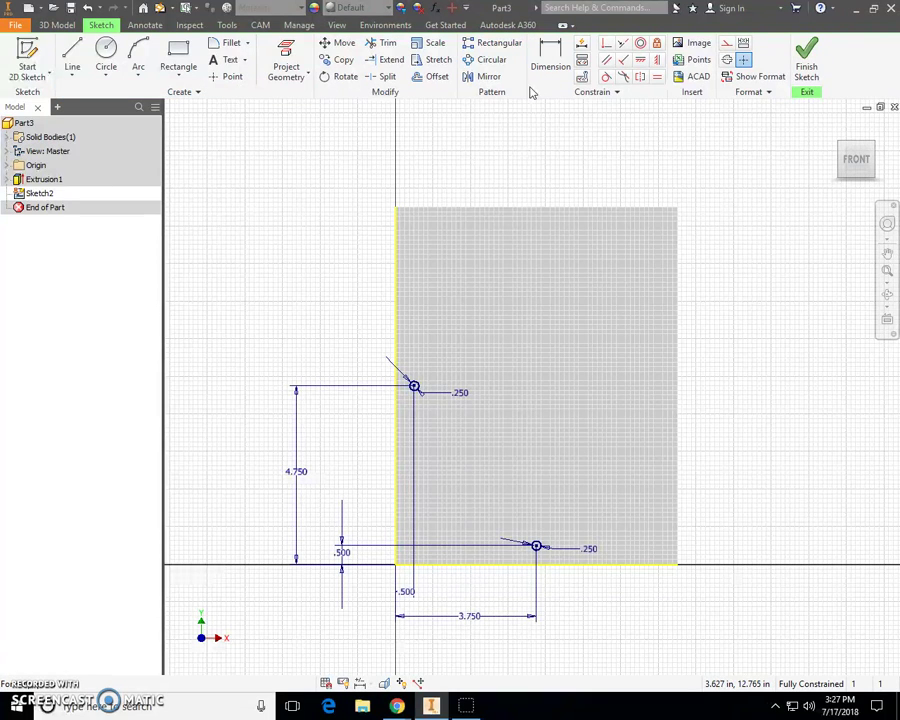
Draw a rectangle 4.13 in wide and 6.13 in high in the middle area of the plate's face
{"action": "left_click", "coordinate": [181, 57]}
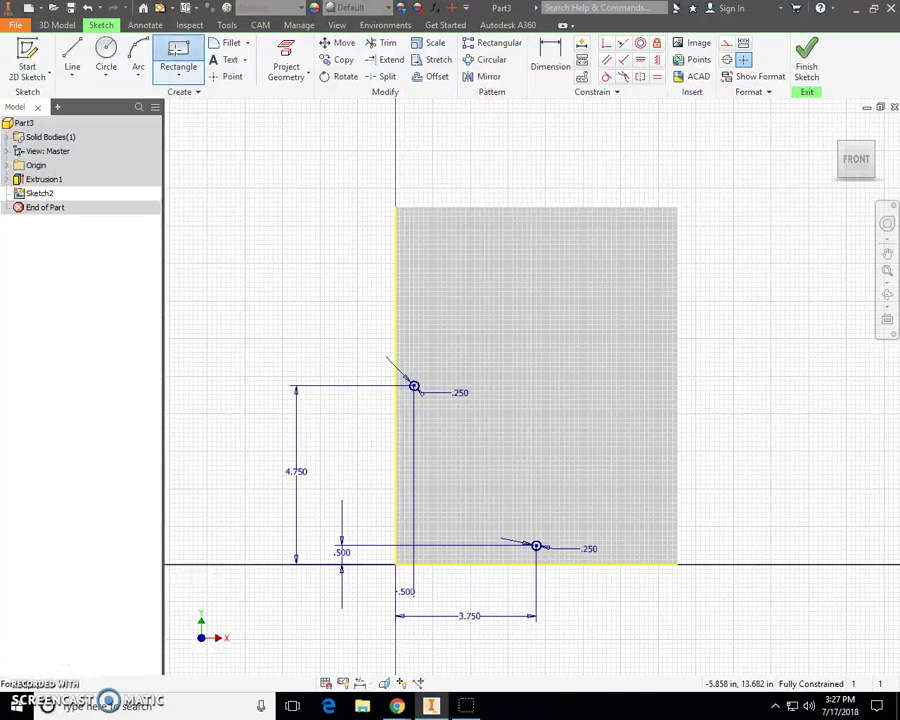
{"action": "left_click", "coordinate": [459, 274]}
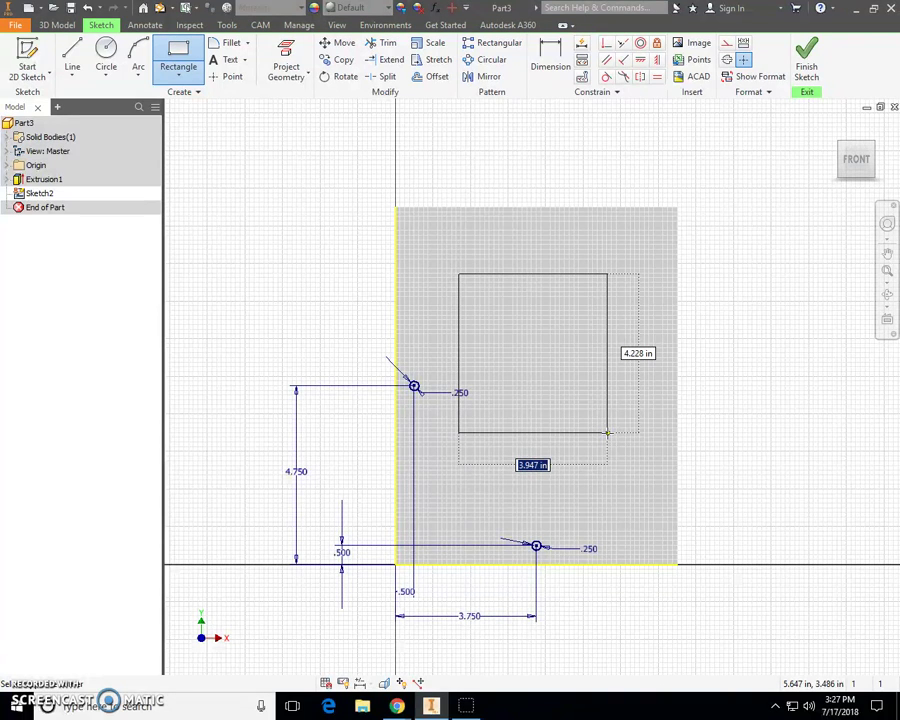
{"action": "type", "text": "4.13"}
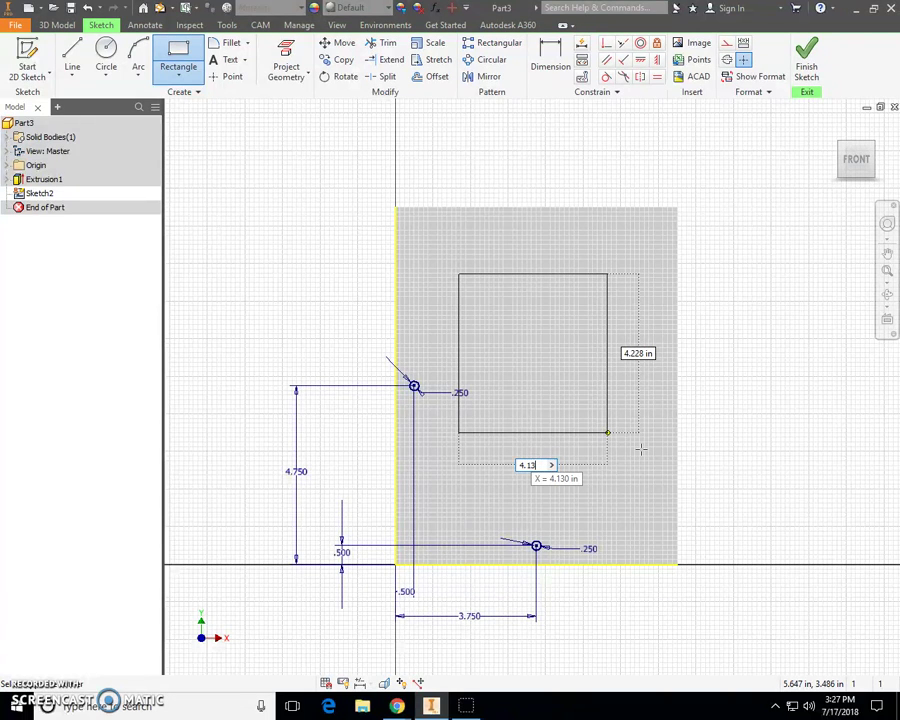
{"action": "key", "text": "Tab"}
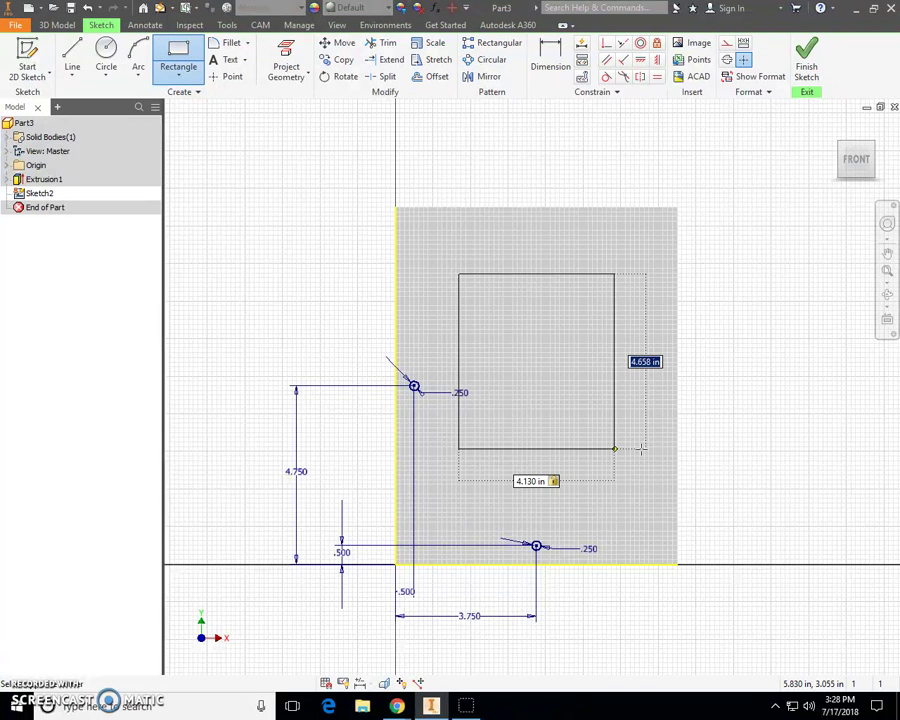
{"action": "type", "text": "6.1"}
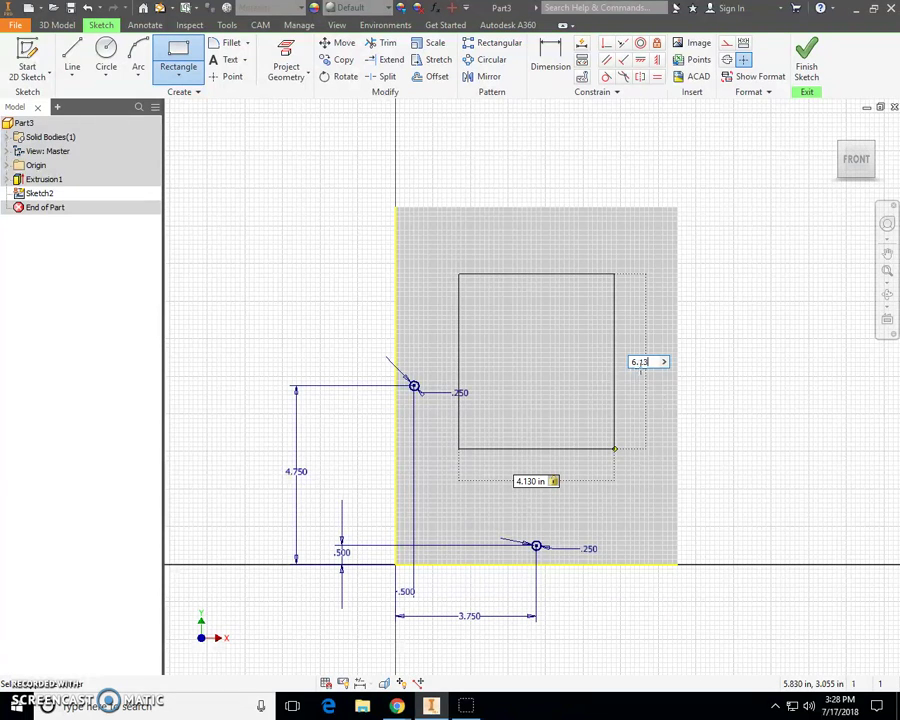
{"action": "type", "text": "3"}
{"action": "key", "text": "Return"}
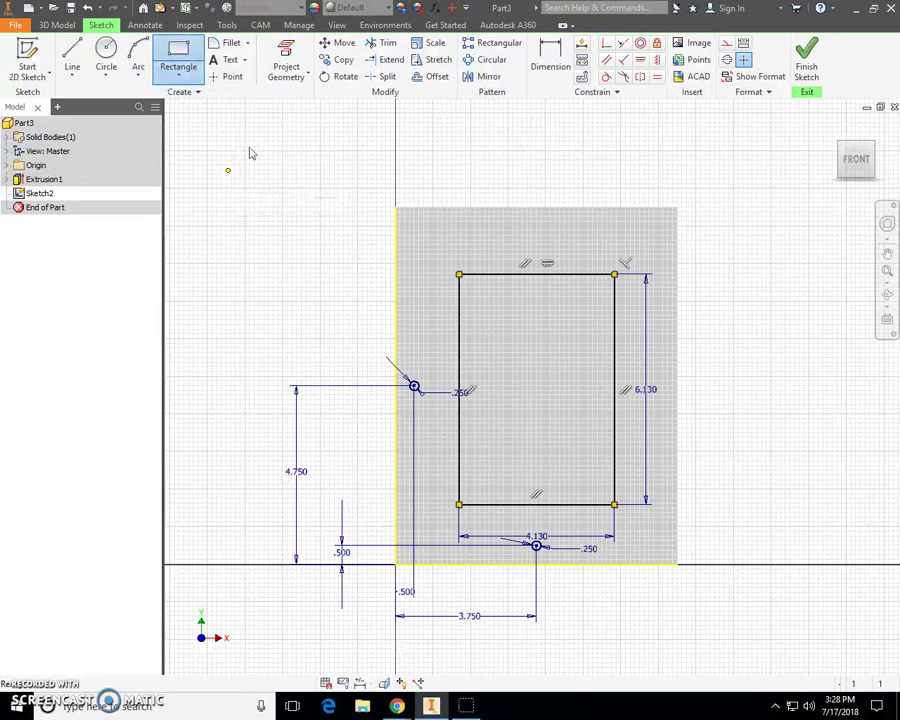
{"action": "key", "text": "Escape"}
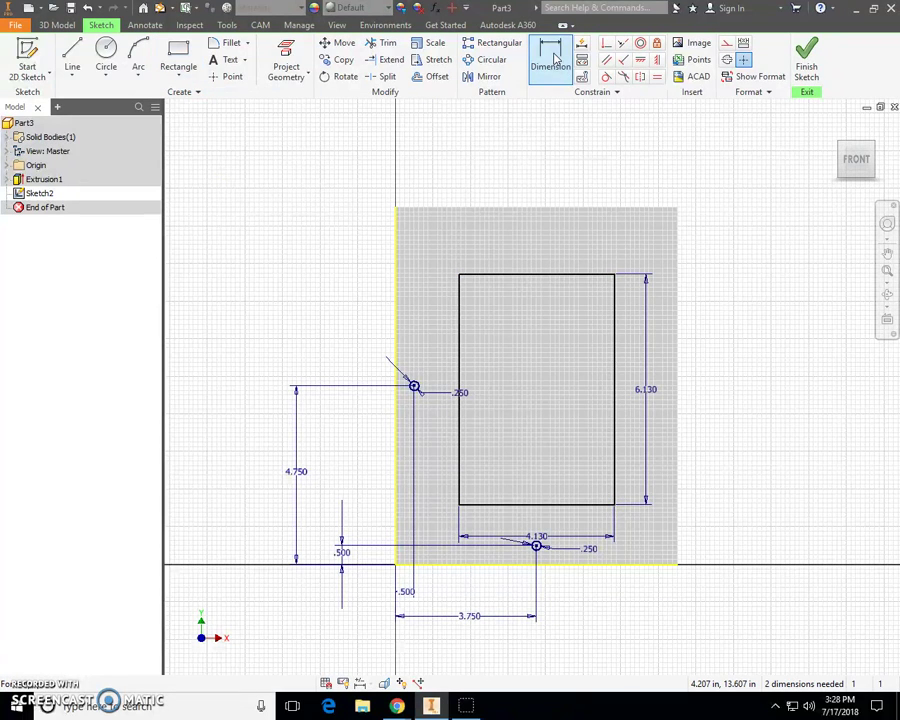
Dimension the rectangle's left side 1.69 in from the plate's left edge
{"action": "left_click", "coordinate": [555, 60]}
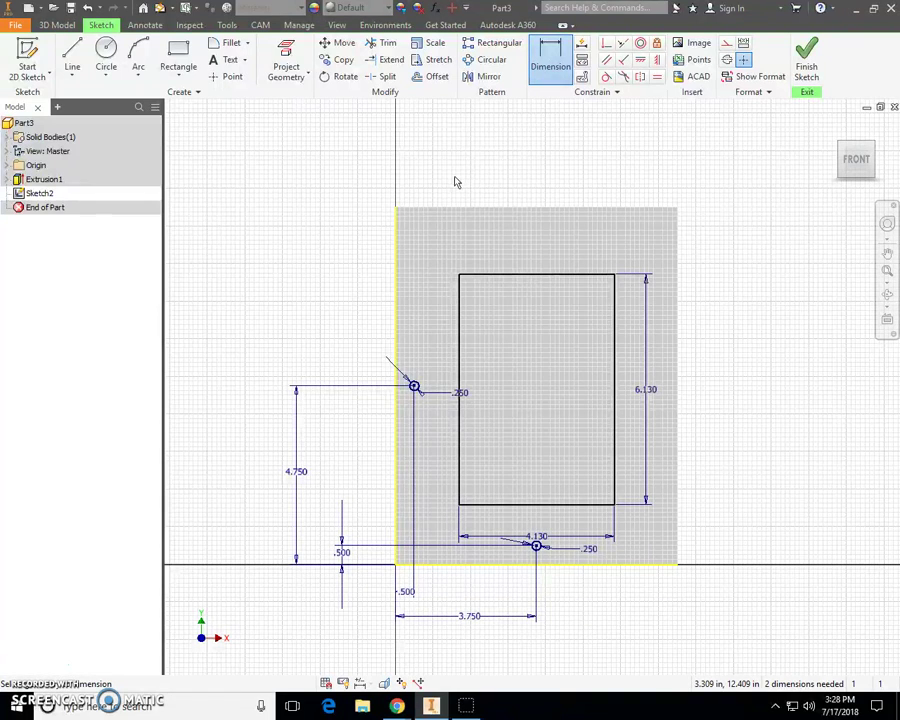
{"action": "left_click", "coordinate": [398, 301]}
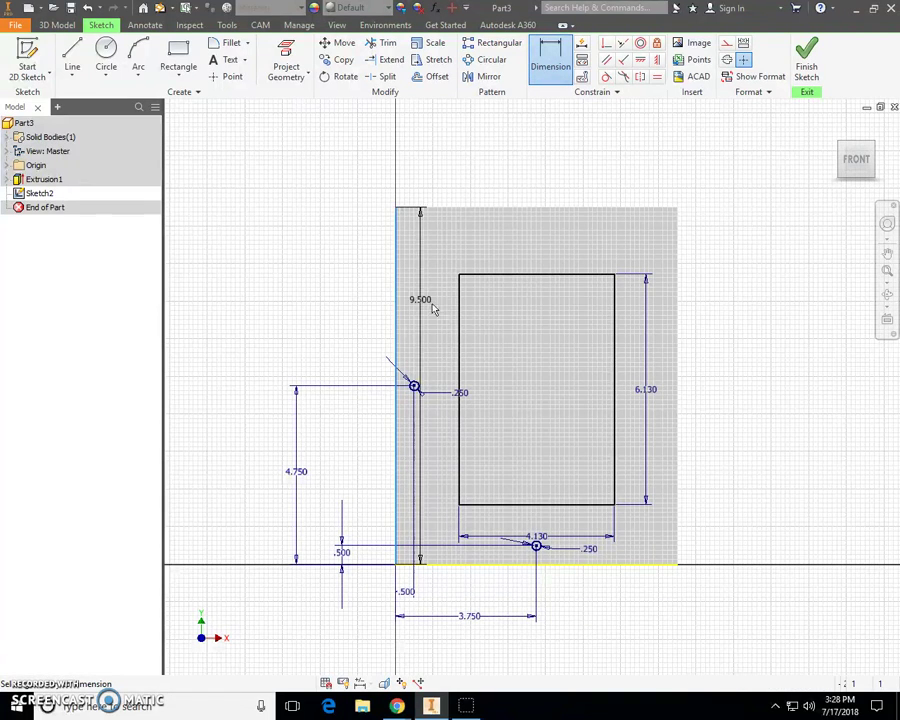
{"action": "left_click", "coordinate": [459, 305]}
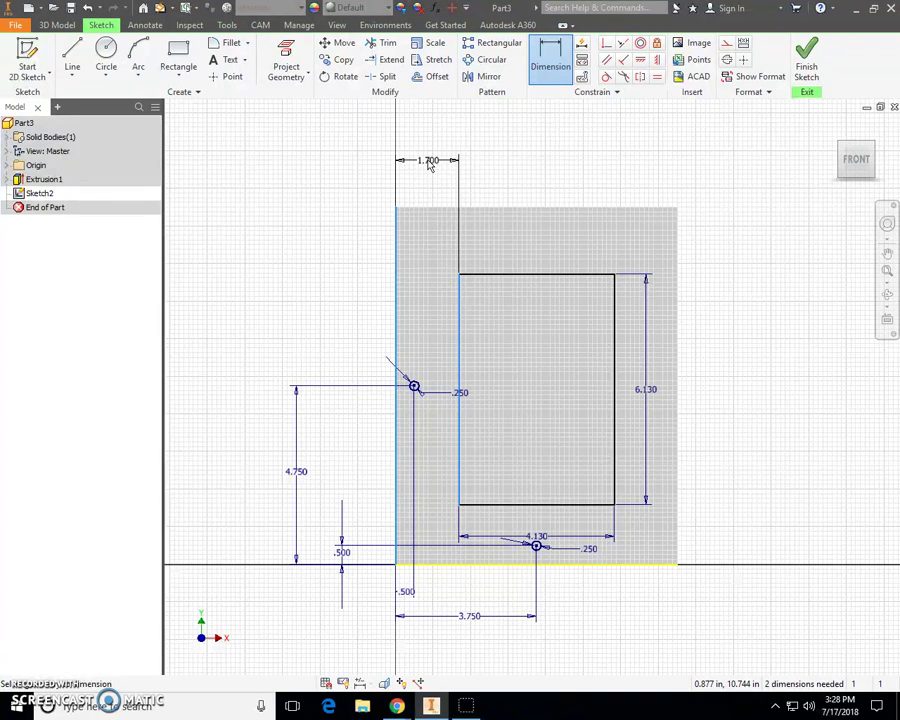
{"action": "left_click", "coordinate": [432, 166]}
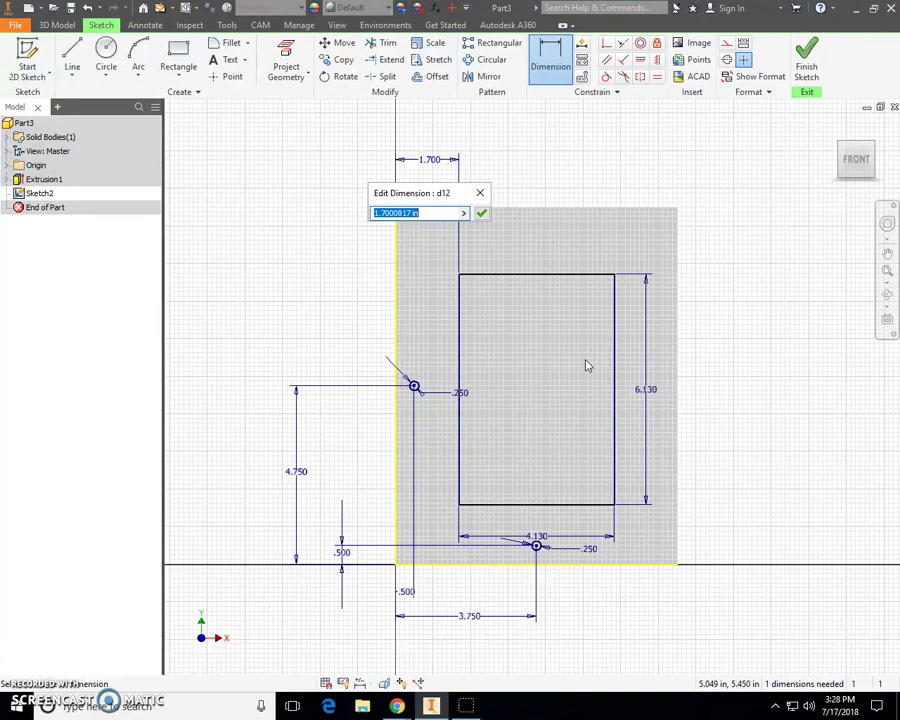
{"action": "type", "text": "1.69"}
{"action": "left_click", "coordinate": [481, 213]}
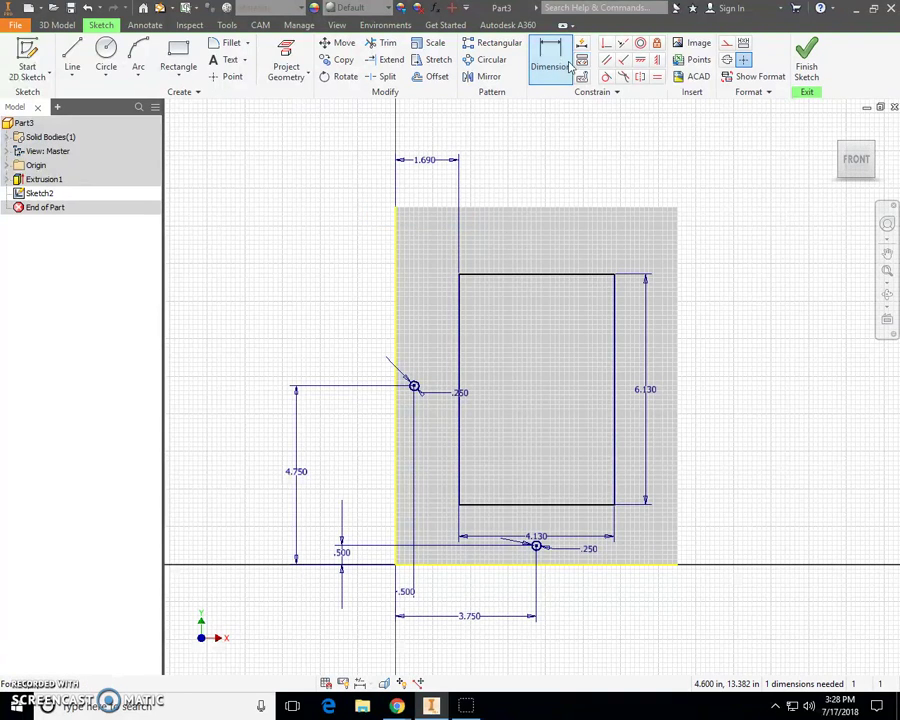
Dimension the rectangle's bottom side 1.69 in above the plate's bottom edge
{"action": "left_click", "coordinate": [517, 507]}
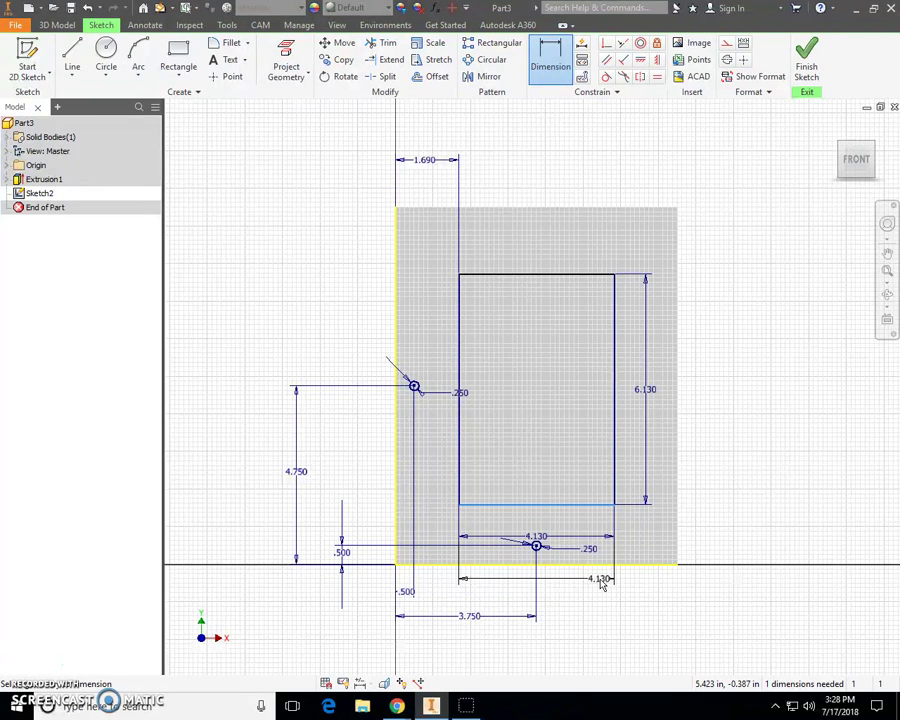
{"action": "left_click", "coordinate": [589, 566]}
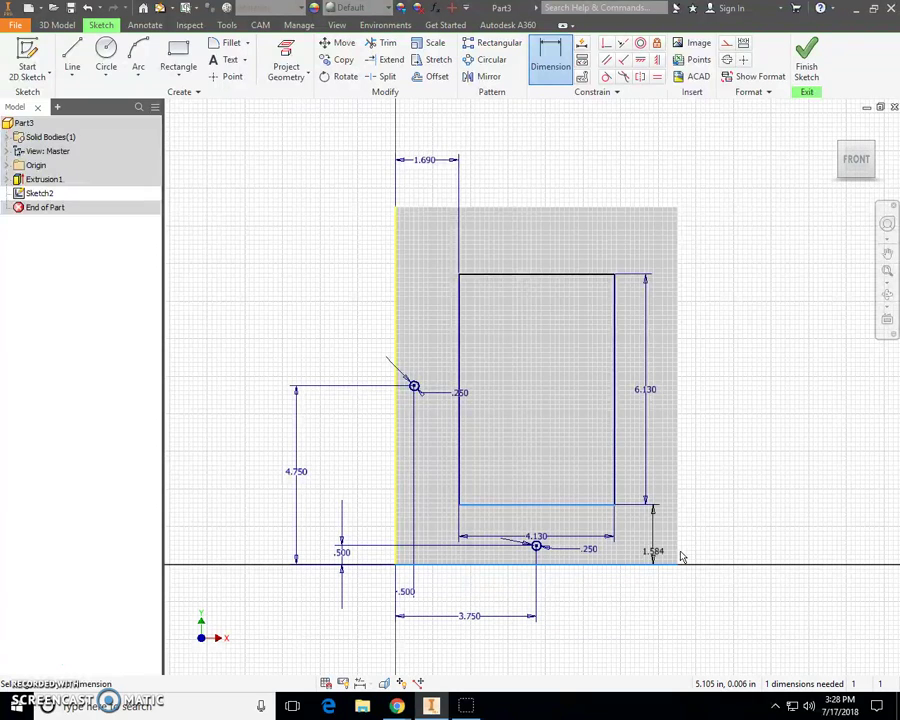
{"action": "left_click", "coordinate": [741, 531]}
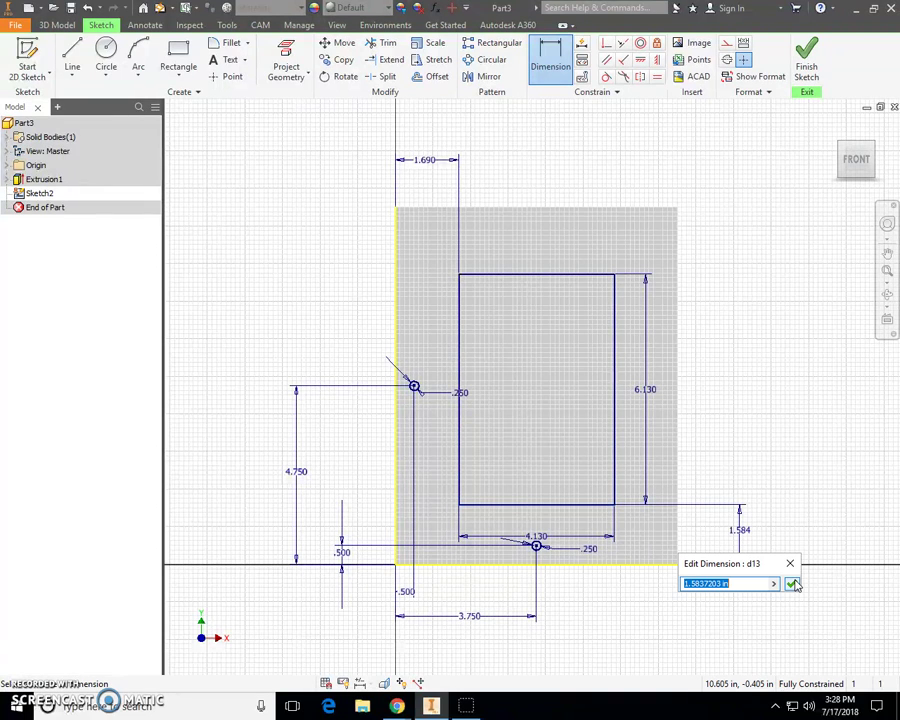
{"action": "type", "text": "1.69"}
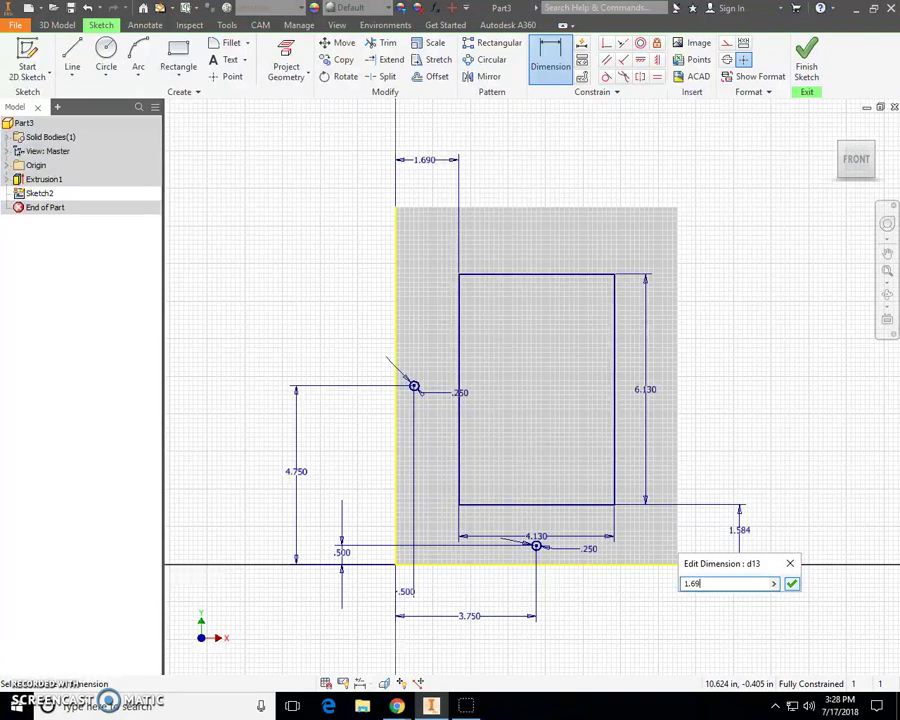
{"action": "left_click", "coordinate": [791, 583]}
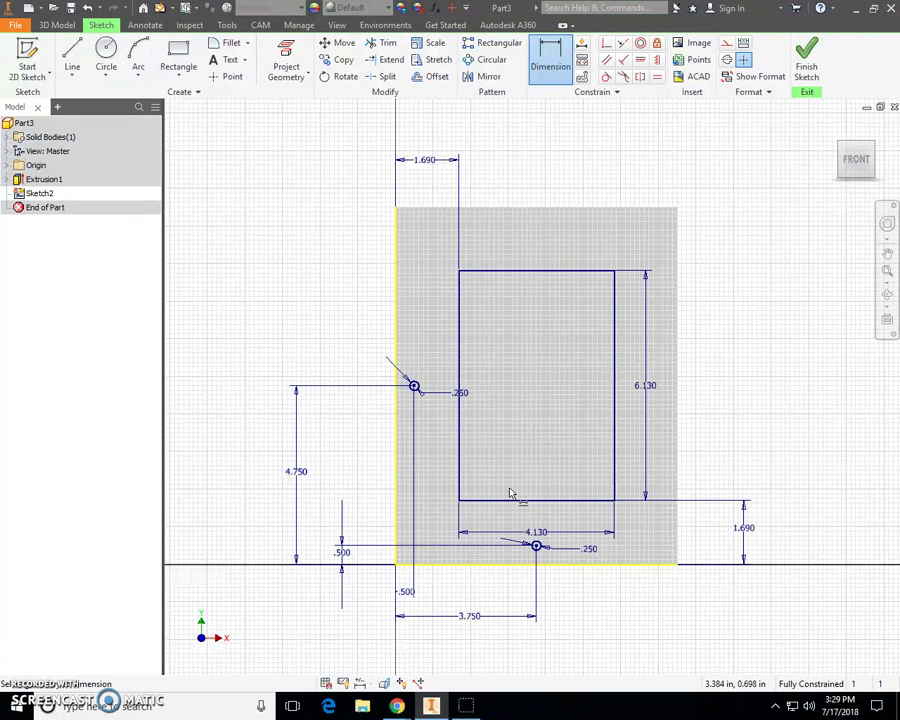
Finish the sketch and cut the rectangle and both circles 0.19 in deep into the plate
{"action": "left_click", "coordinate": [807, 55]}
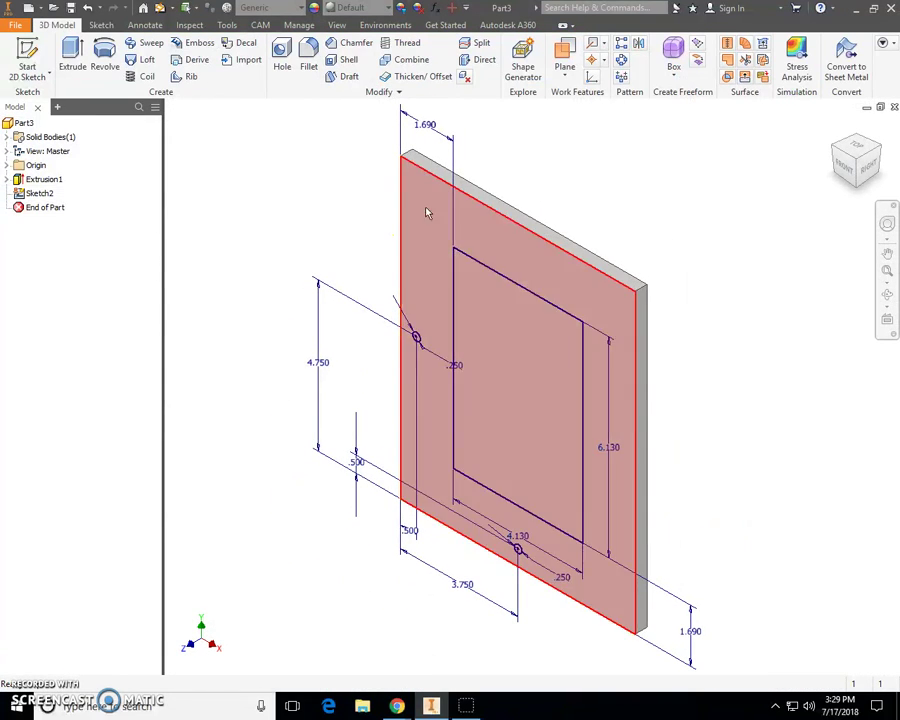
{"action": "left_click", "coordinate": [72, 57]}
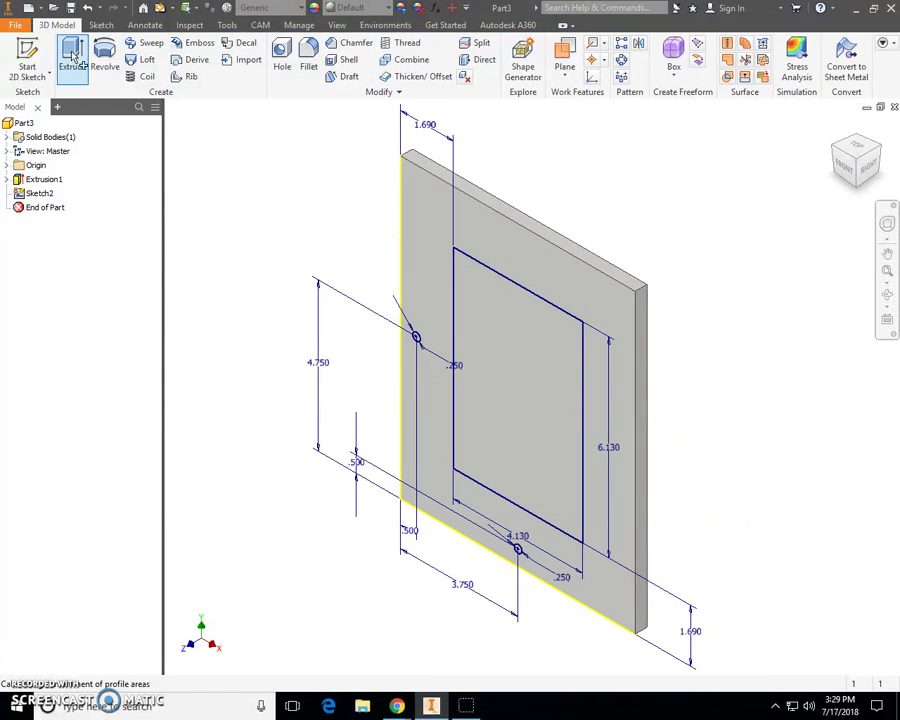
{"action": "left_click", "coordinate": [521, 390]}
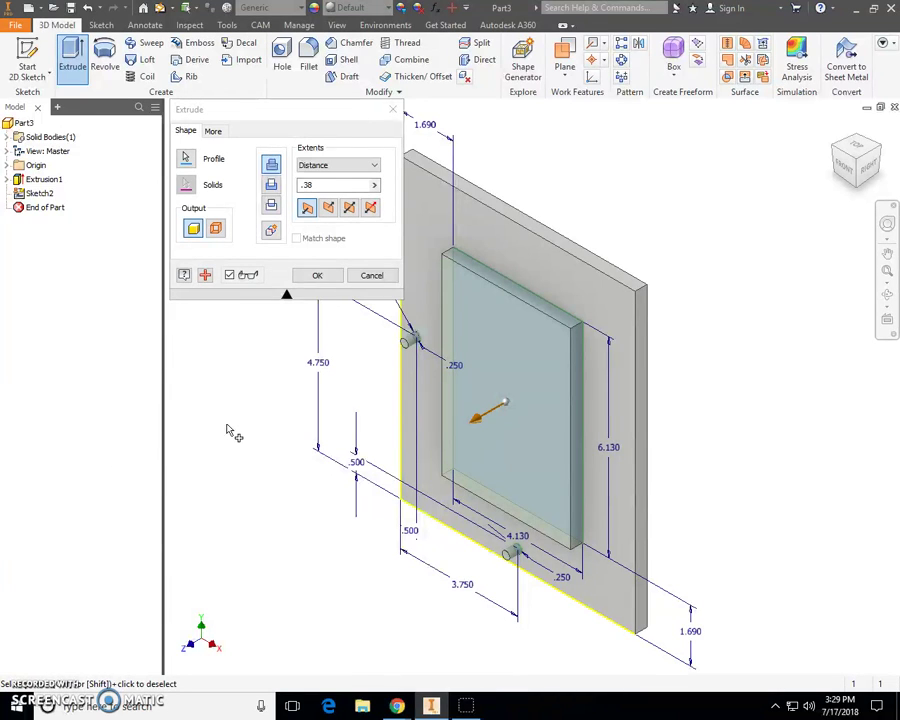
{"action": "left_click", "coordinate": [329, 209]}
{"action": "left_click", "coordinate": [271, 186]}
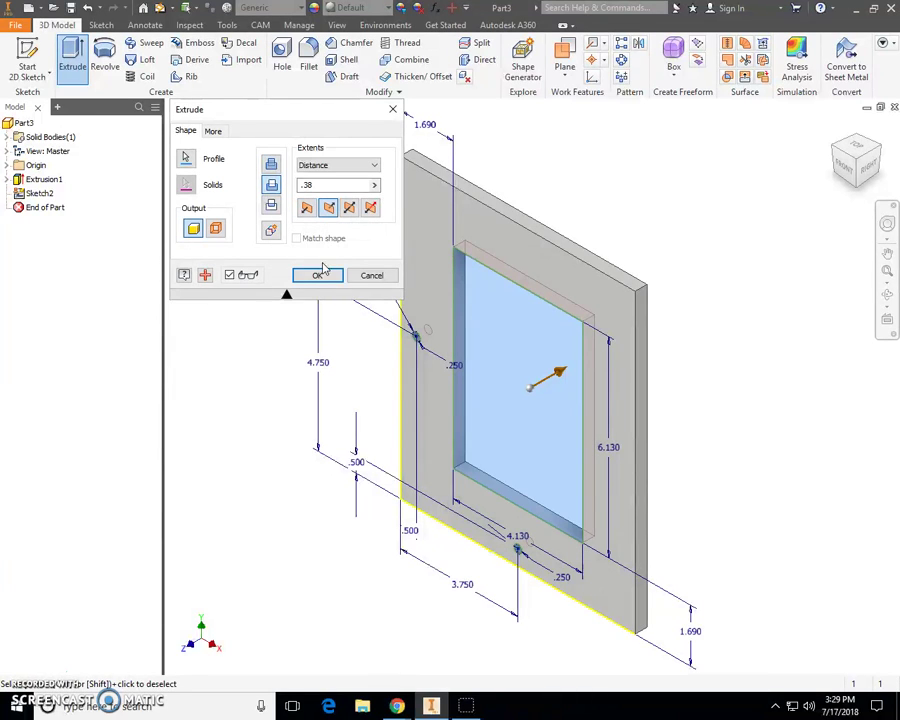
{"action": "left_click", "coordinate": [269, 188]}
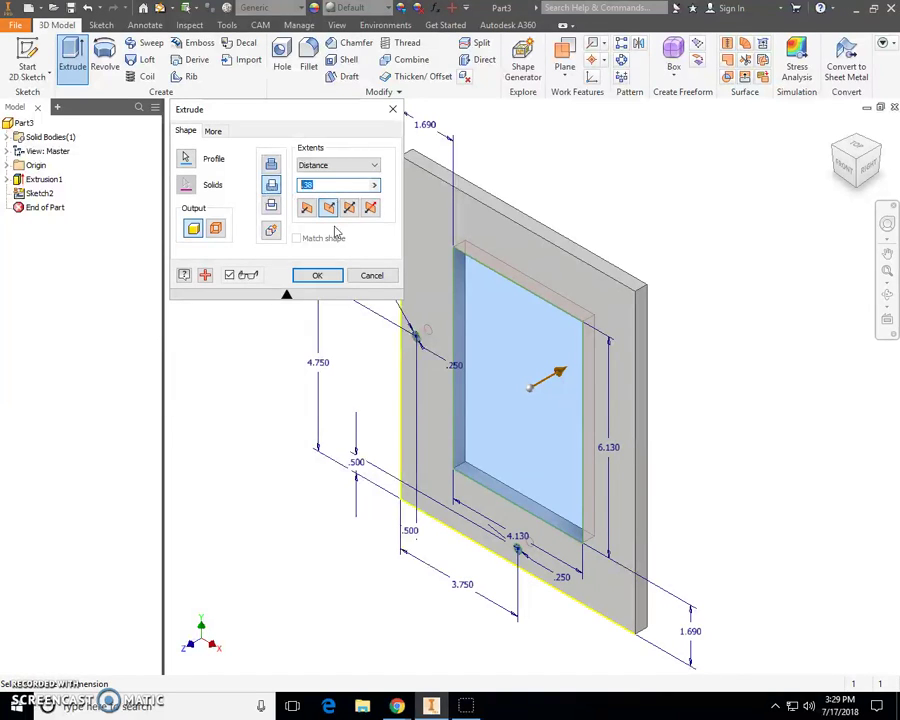
{"action": "type", "text": ".19"}
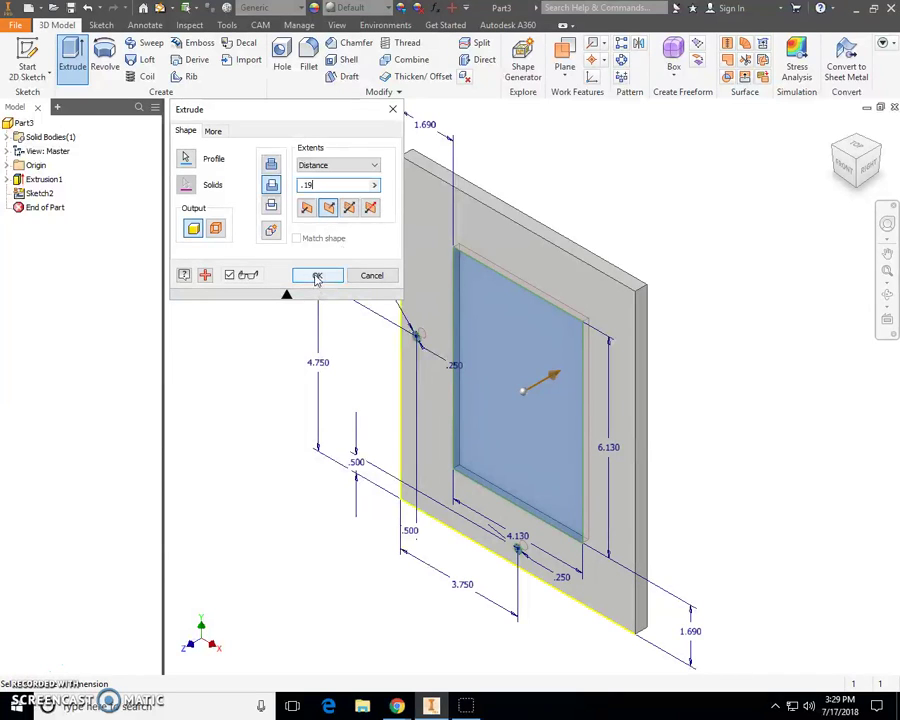
{"action": "left_click", "coordinate": [316, 278]}
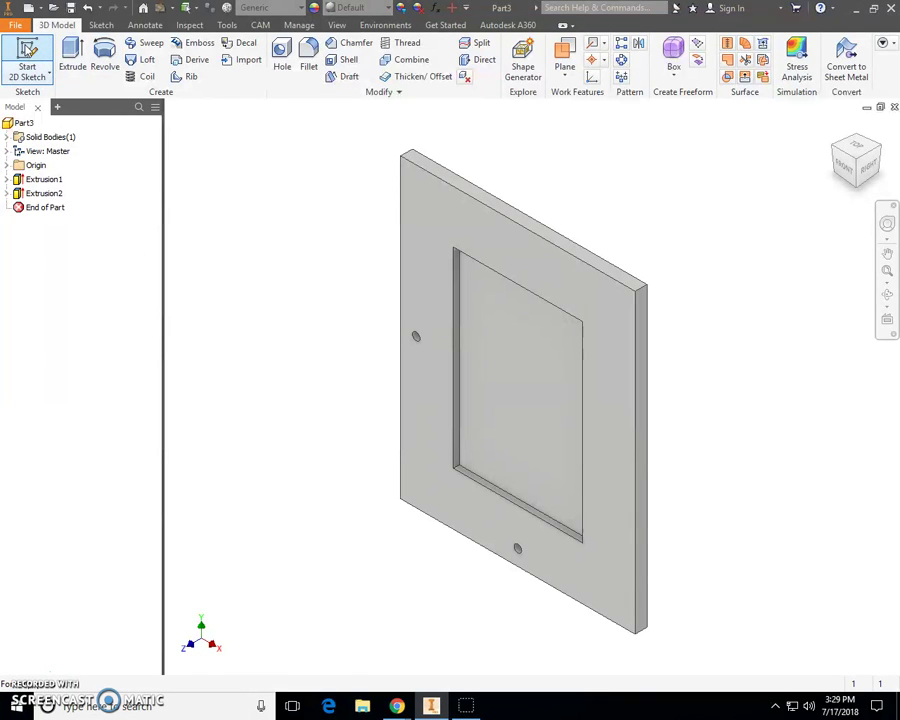
Start a new 2D sketch on the floor of the rectangular recess
{"action": "left_click", "coordinate": [28, 49]}
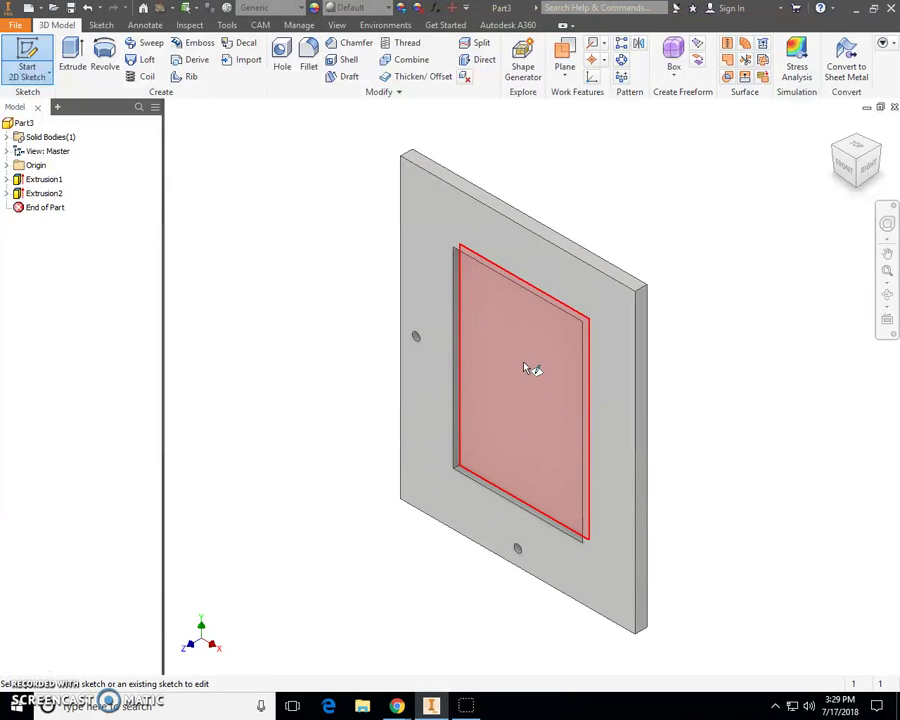
{"action": "mouse_move", "coordinate": [548, 386]}
{"action": "left_click", "coordinate": [505, 455]}
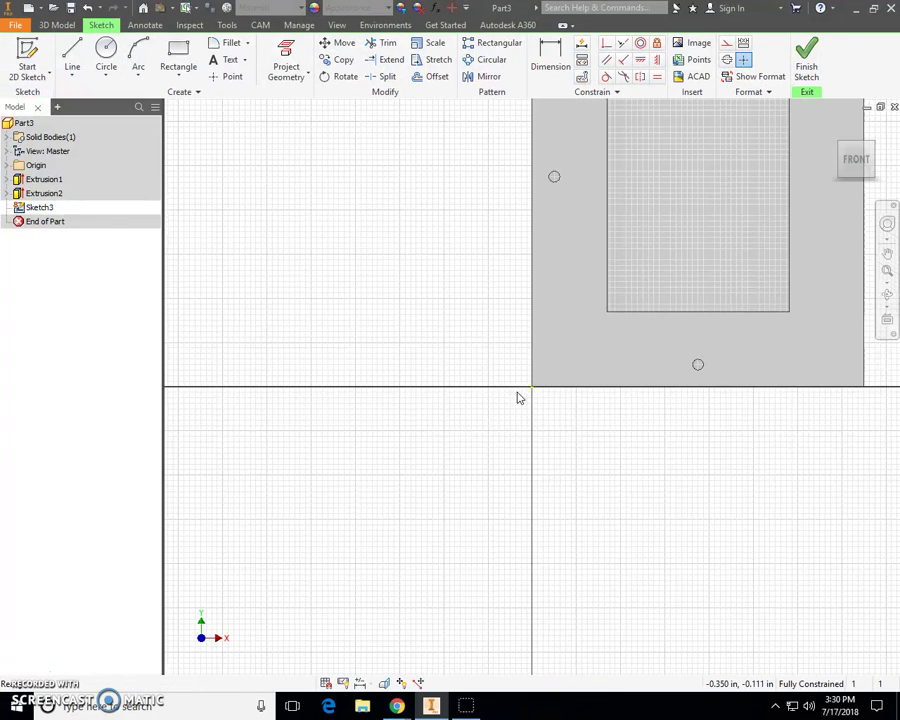
{"action": "mouse_move", "coordinate": [855, 160]}
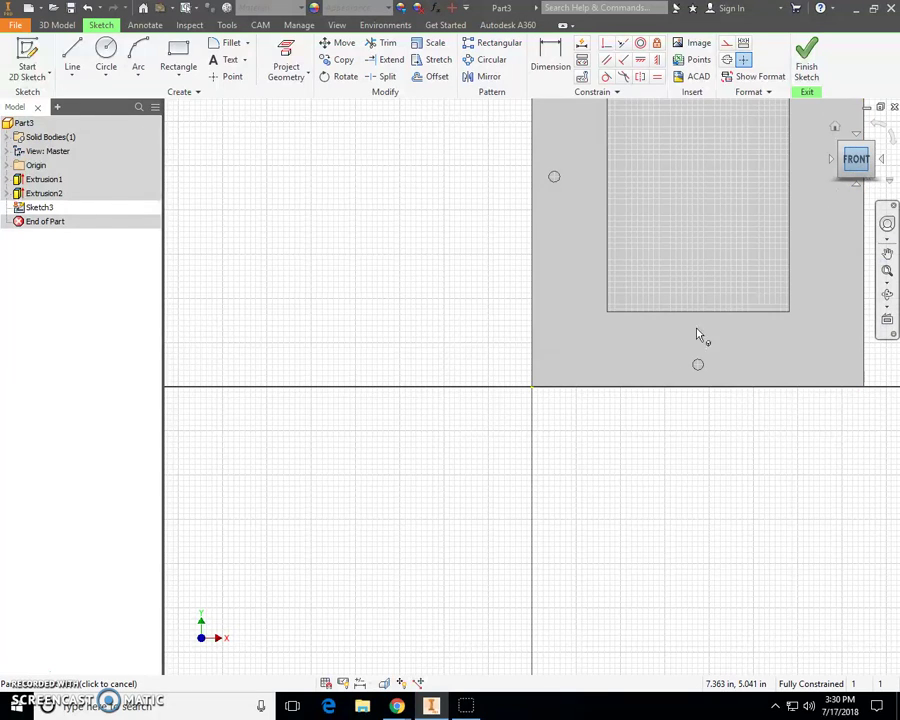
{"action": "key", "text": "Home"}
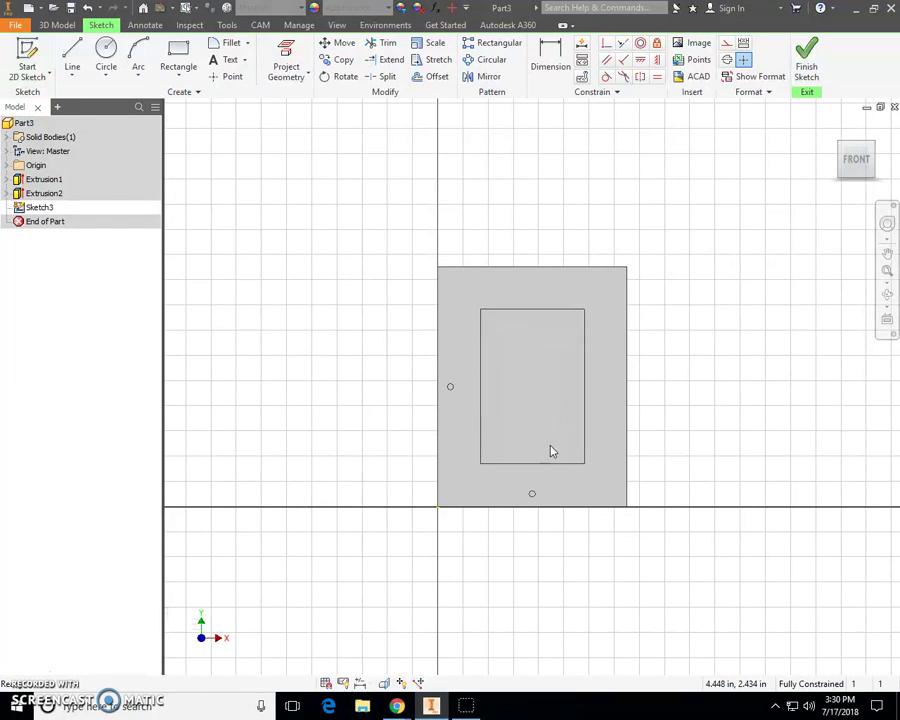
{"action": "scroll", "coordinate": [549, 444], "scroll_direction": "up", "scroll_amount": 5}
{"action": "scroll", "coordinate": [546, 440], "scroll_direction": "down", "scroll_amount": 4}
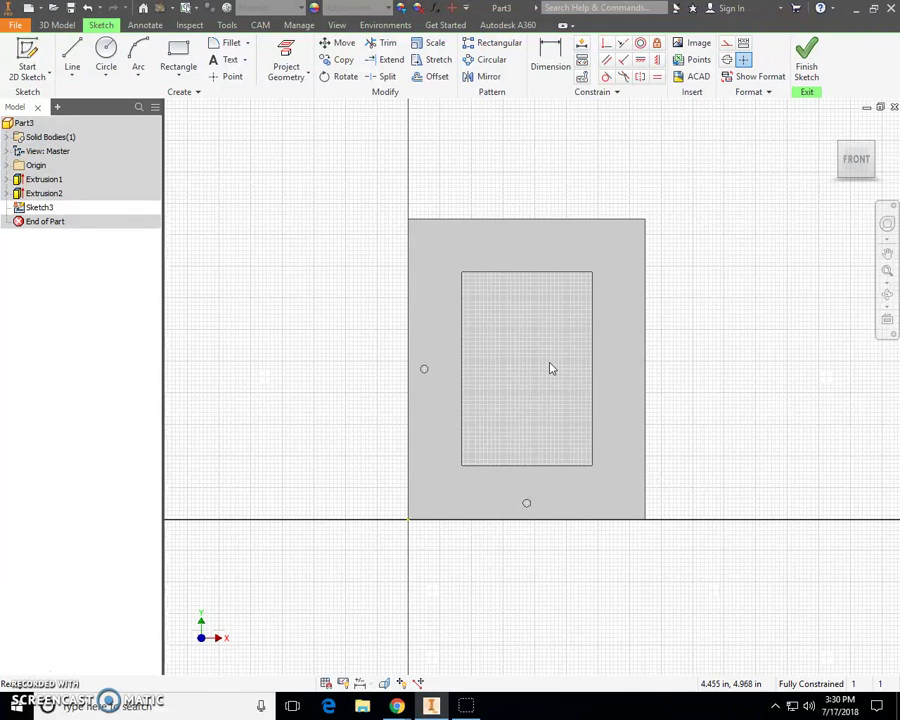
Draw a rectangle 3.25 in wide and 5.25 in high, starting inside the recess near its upper-left corner
{"action": "left_click", "coordinate": [181, 55]}
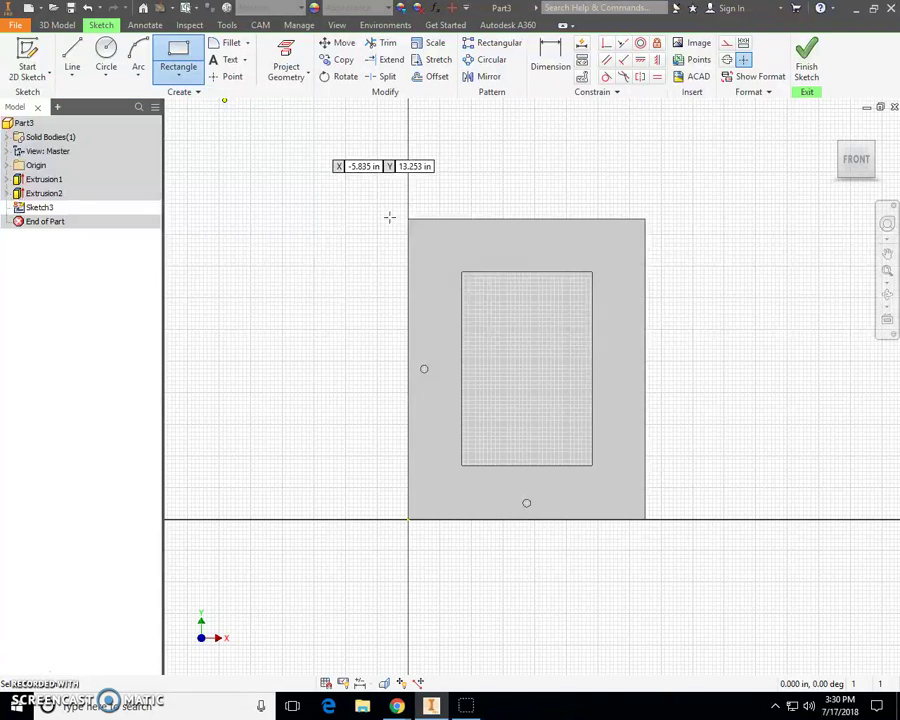
{"action": "left_click", "coordinate": [486, 302]}
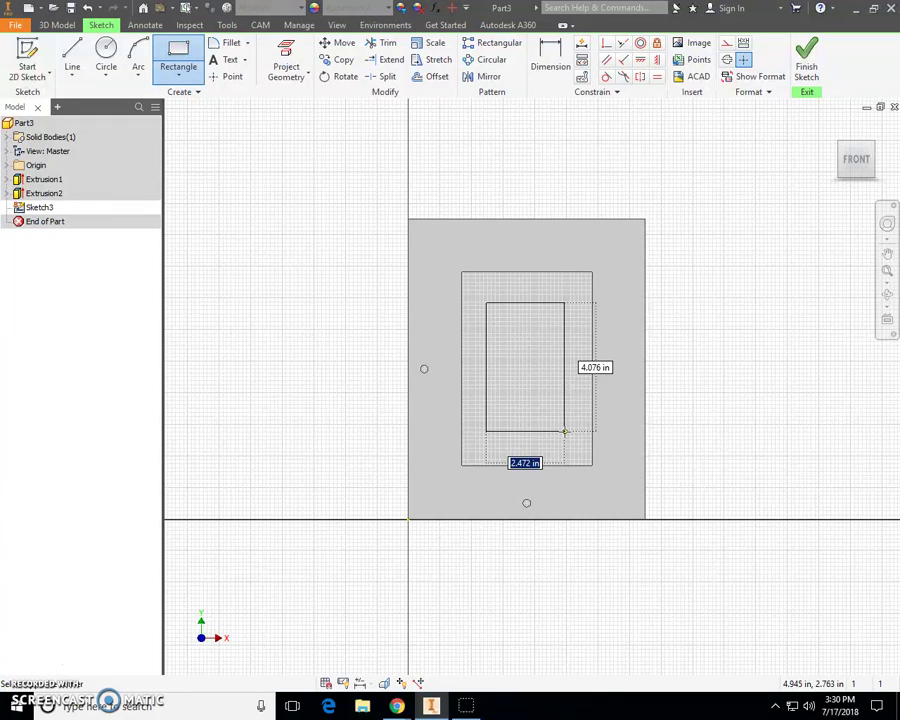
{"action": "type", "text": "3"}
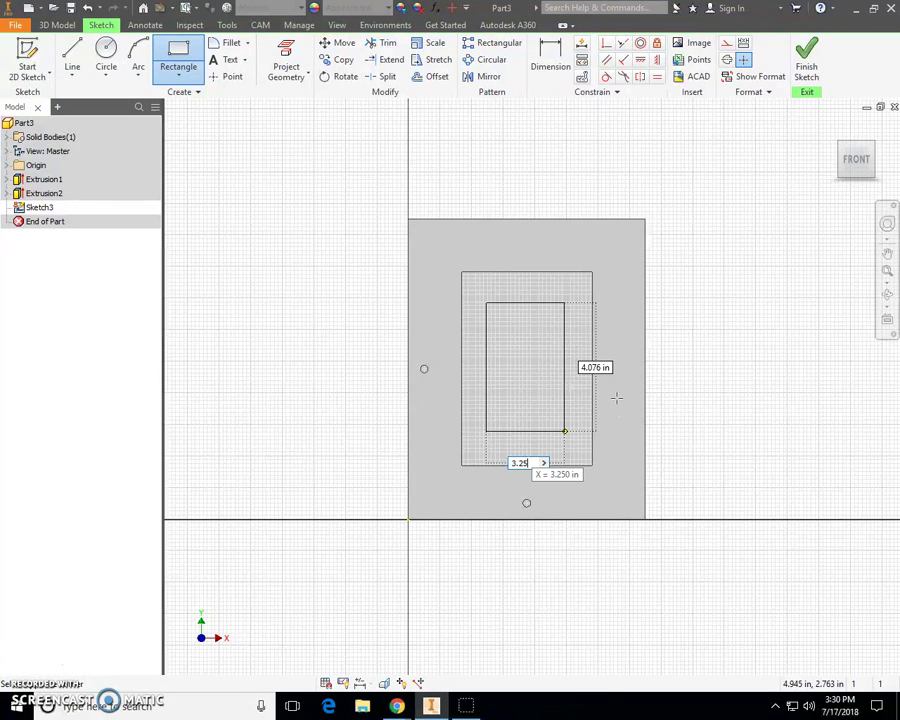
{"action": "type", "text": ".25"}
{"action": "key", "text": "Tab"}
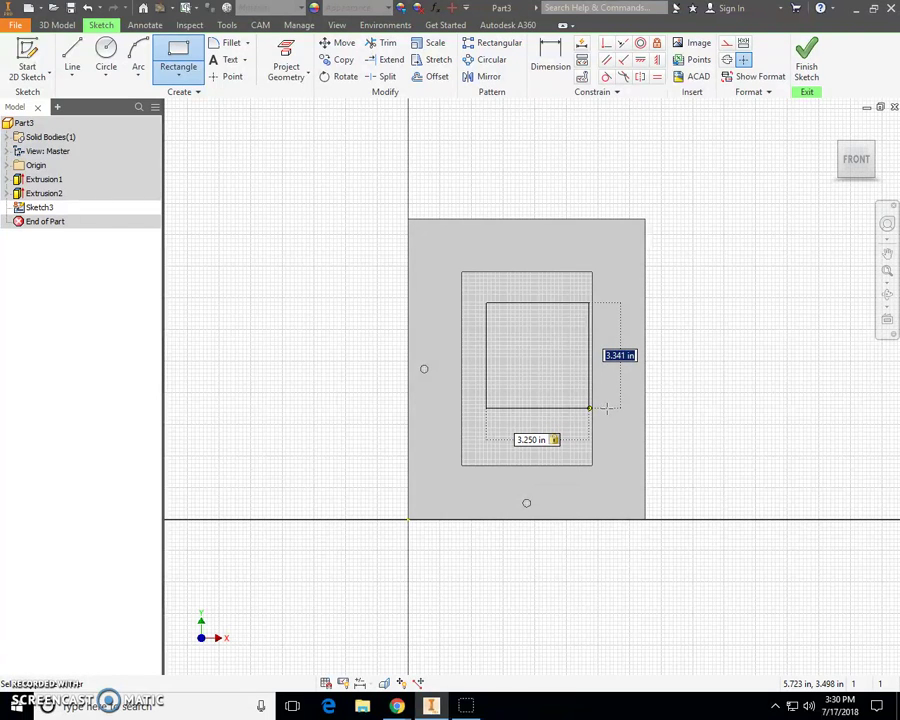
{"action": "type", "text": "5.25"}
{"action": "key", "text": "Return"}
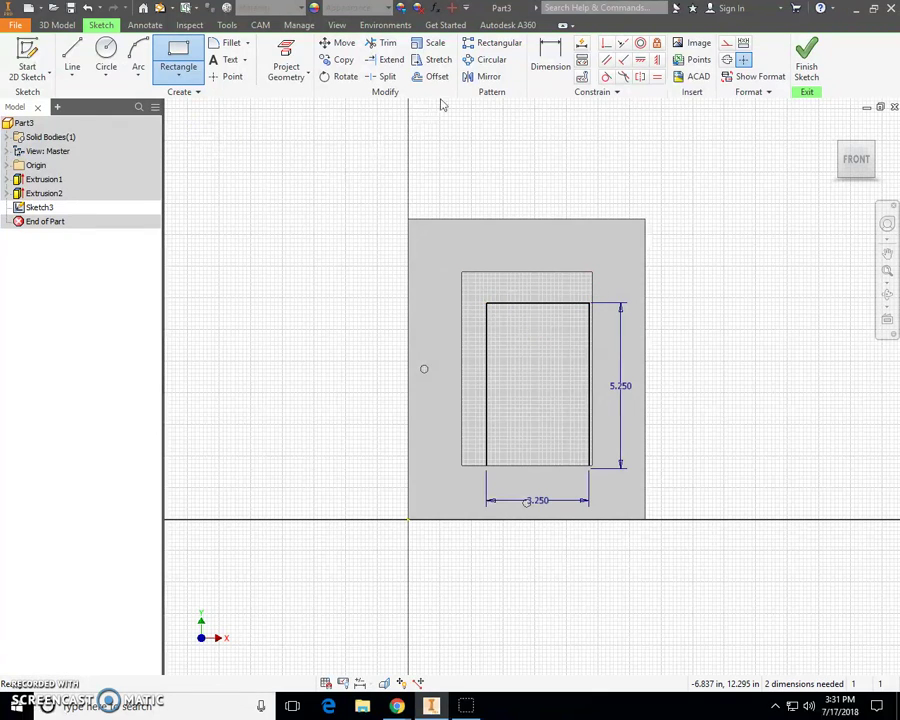
{"action": "key", "text": "Escape"}
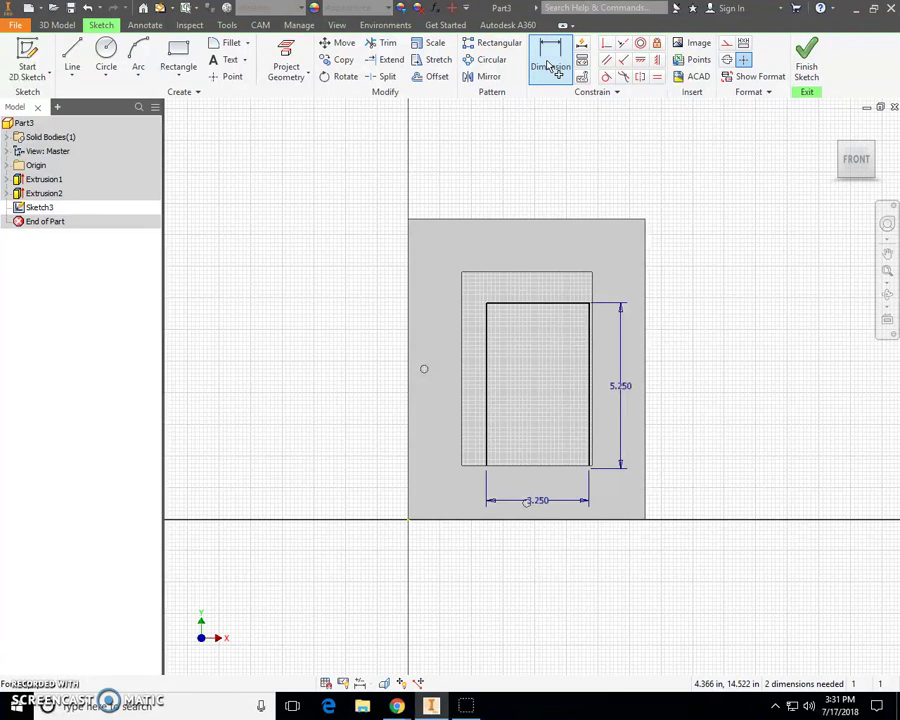
Dimension the new rectangle's left side 2.13 in from the plate's left edge
{"action": "left_click", "coordinate": [553, 68]}
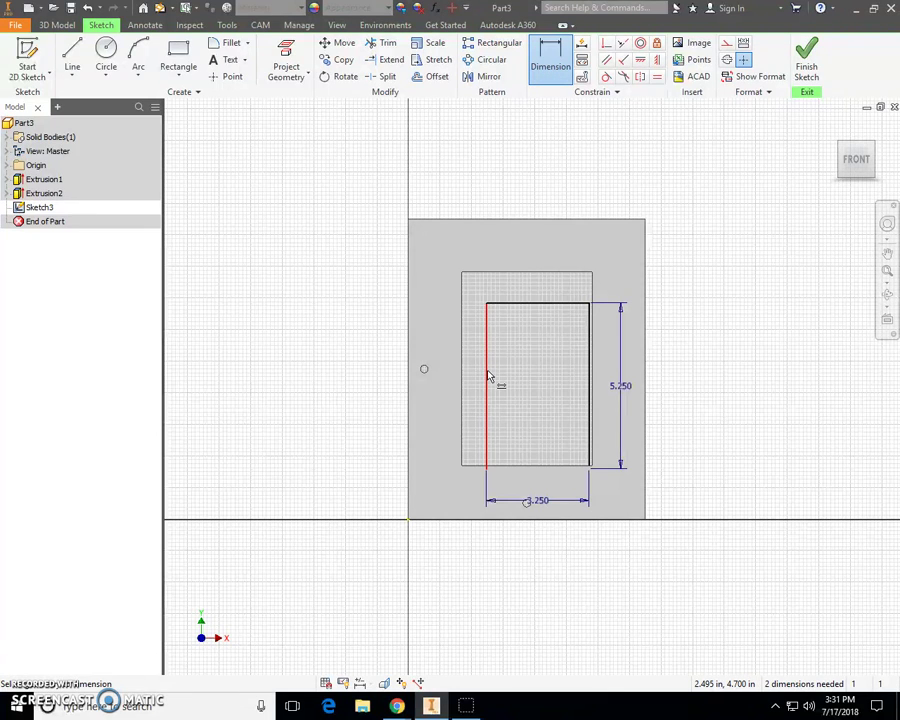
{"action": "left_click", "coordinate": [488, 366]}
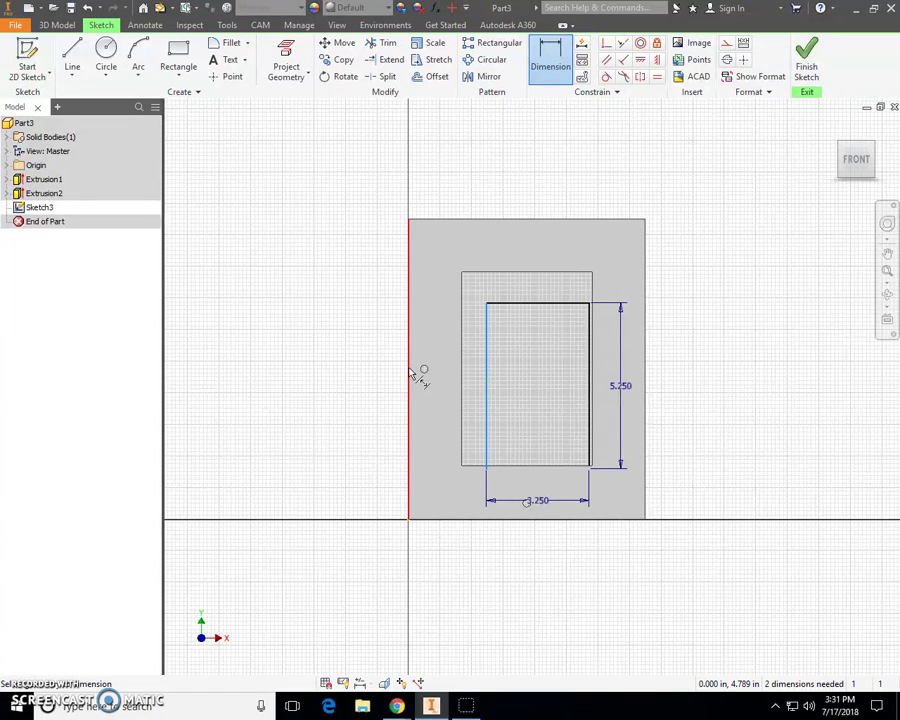
{"action": "mouse_move", "coordinate": [410, 380]}
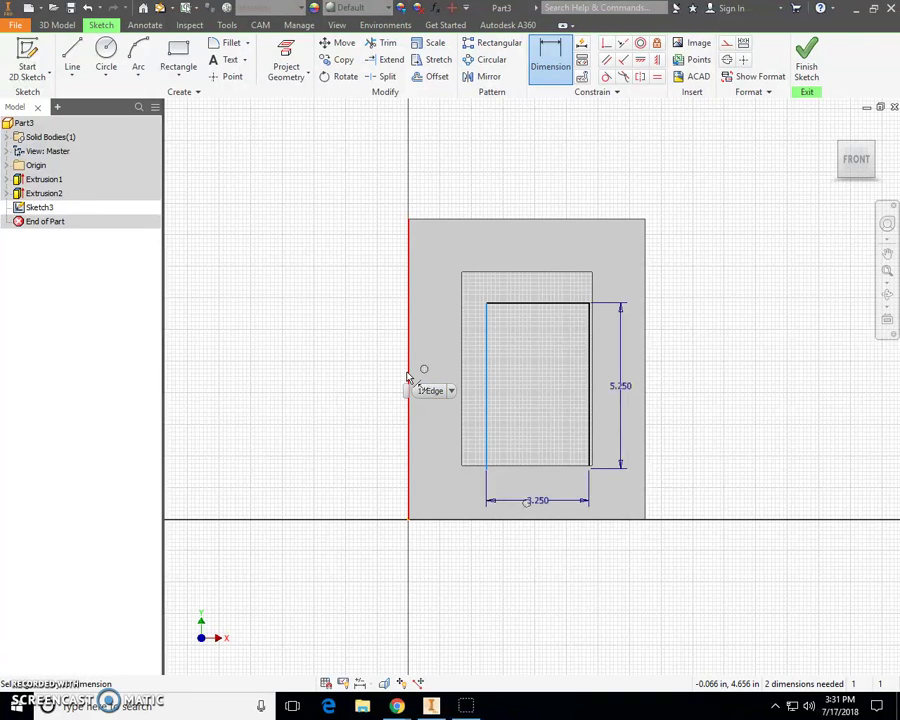
{"action": "left_click", "coordinate": [410, 374]}
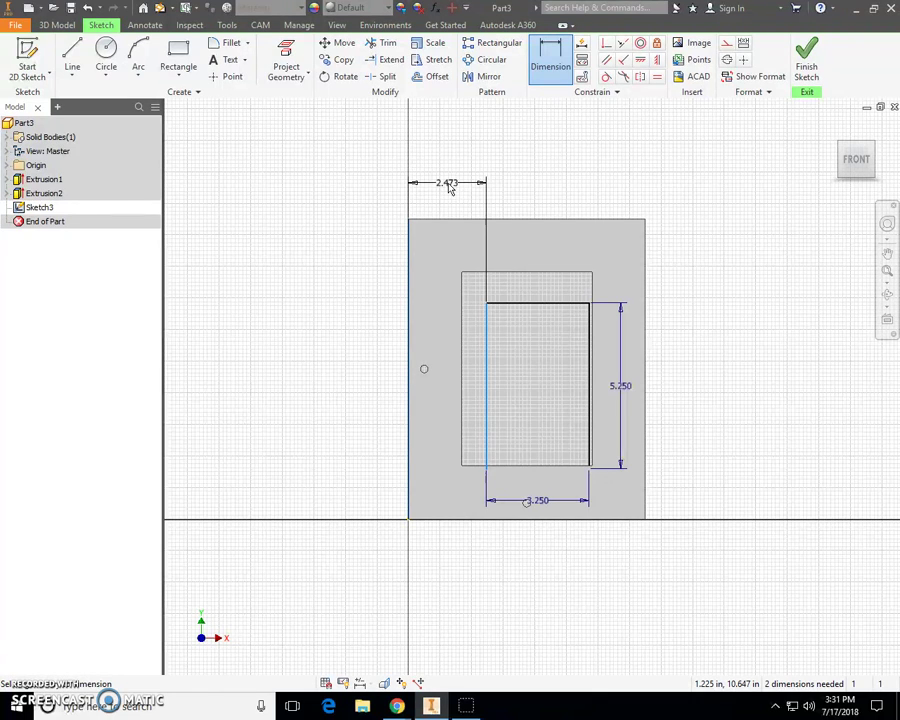
{"action": "left_click", "coordinate": [449, 190]}
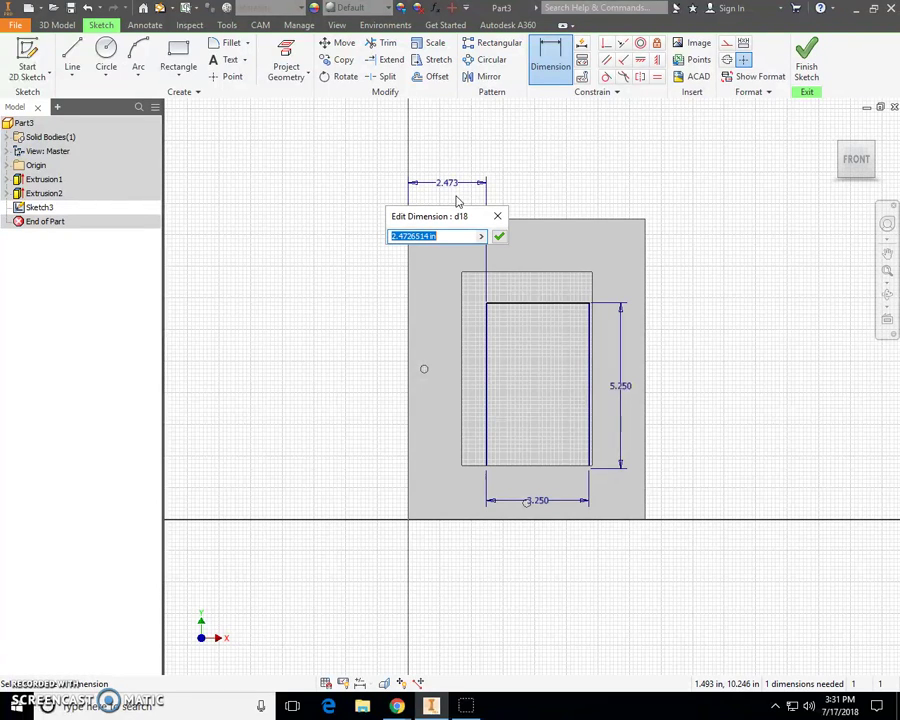
{"action": "type", "text": "2.13"}
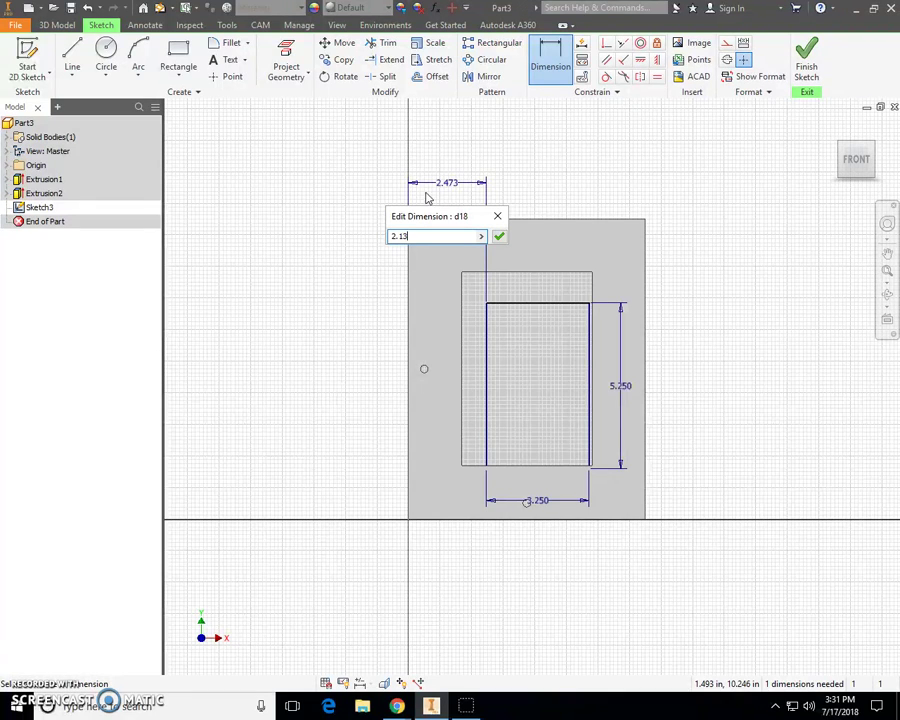
{"action": "left_click", "coordinate": [499, 237]}
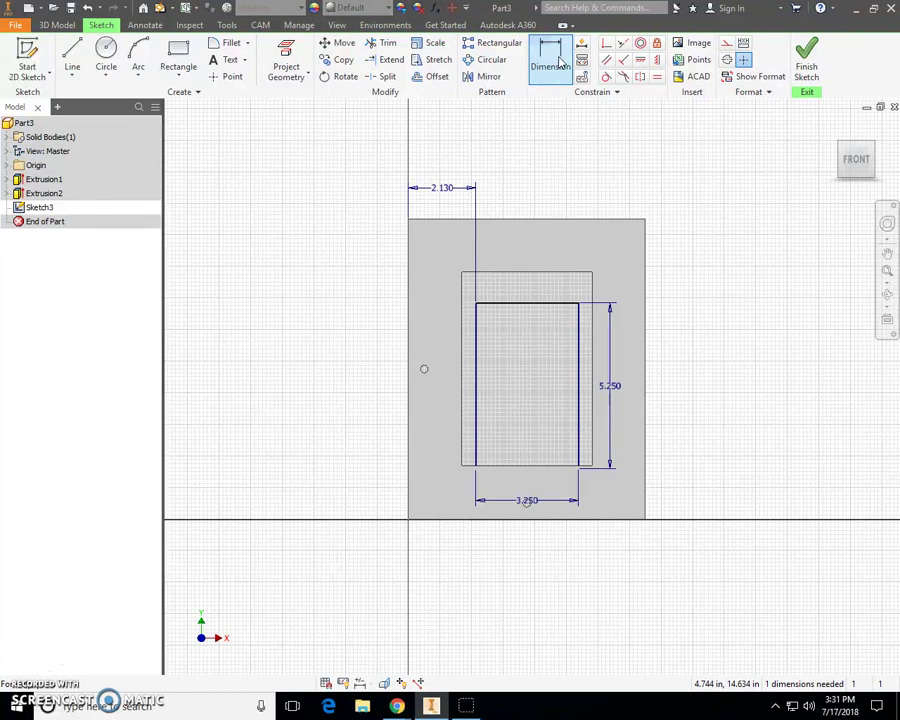
Dimension the new rectangle's top side 2.13 in below the plate's top edge
{"action": "left_click", "coordinate": [526, 222]}
{"action": "left_click", "coordinate": [518, 306]}
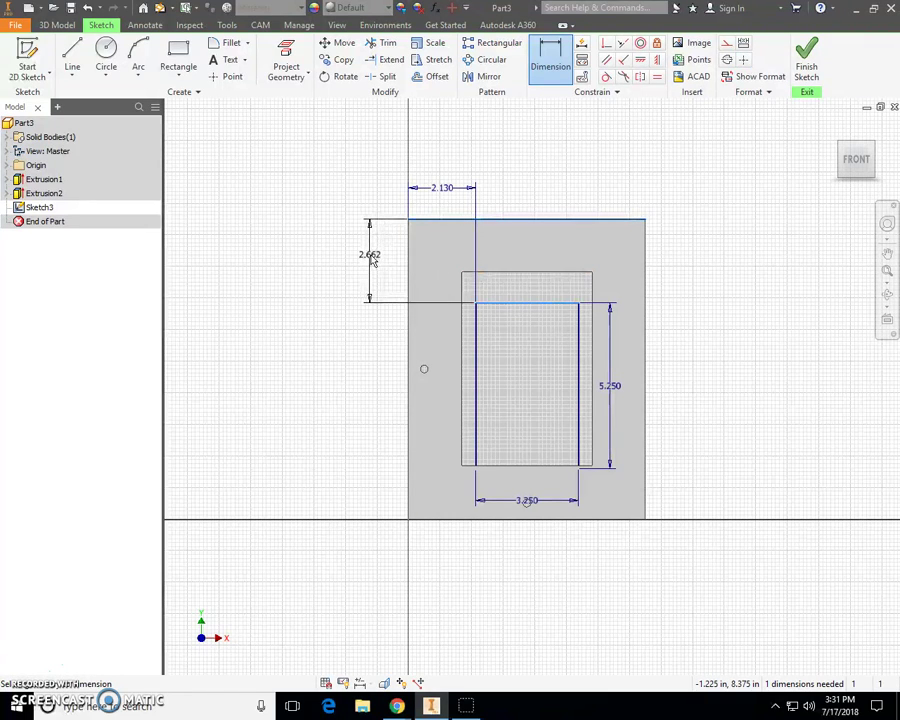
{"action": "left_click", "coordinate": [371, 259]}
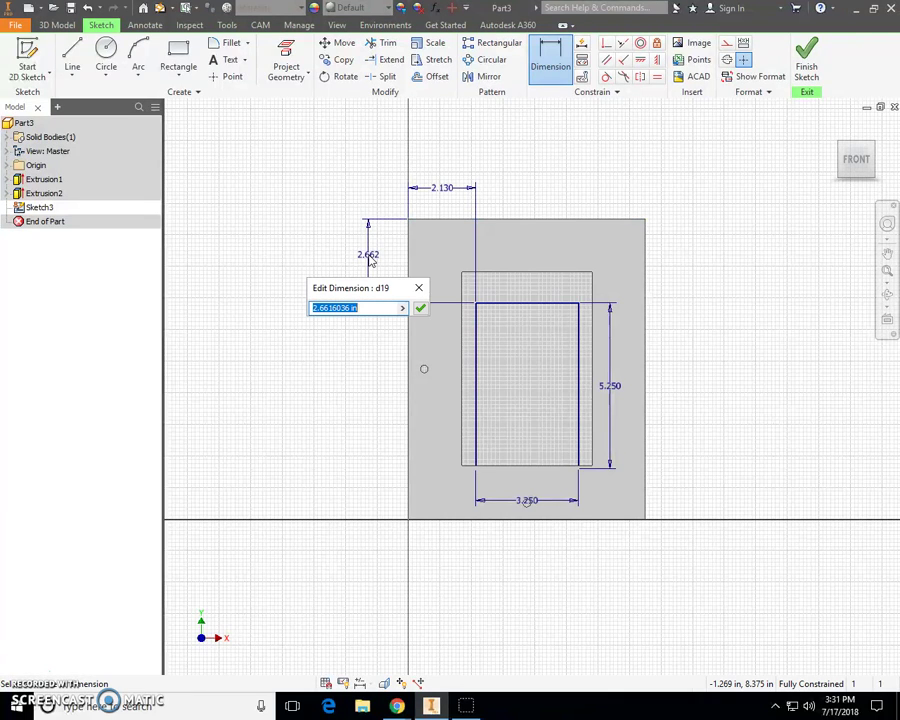
{"action": "type", "text": "2.13"}
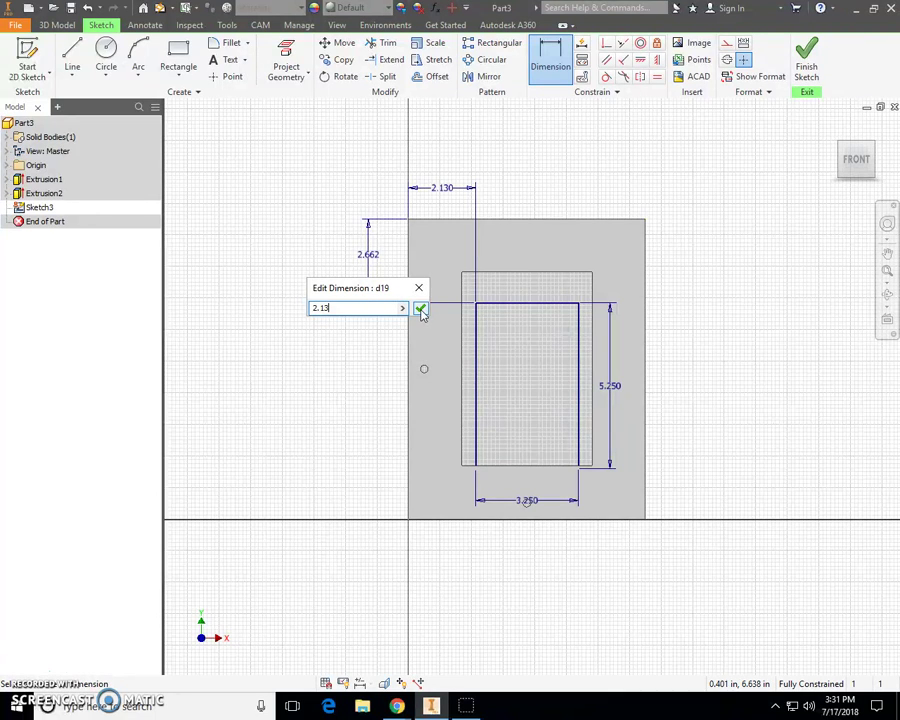
{"action": "left_click", "coordinate": [421, 310]}
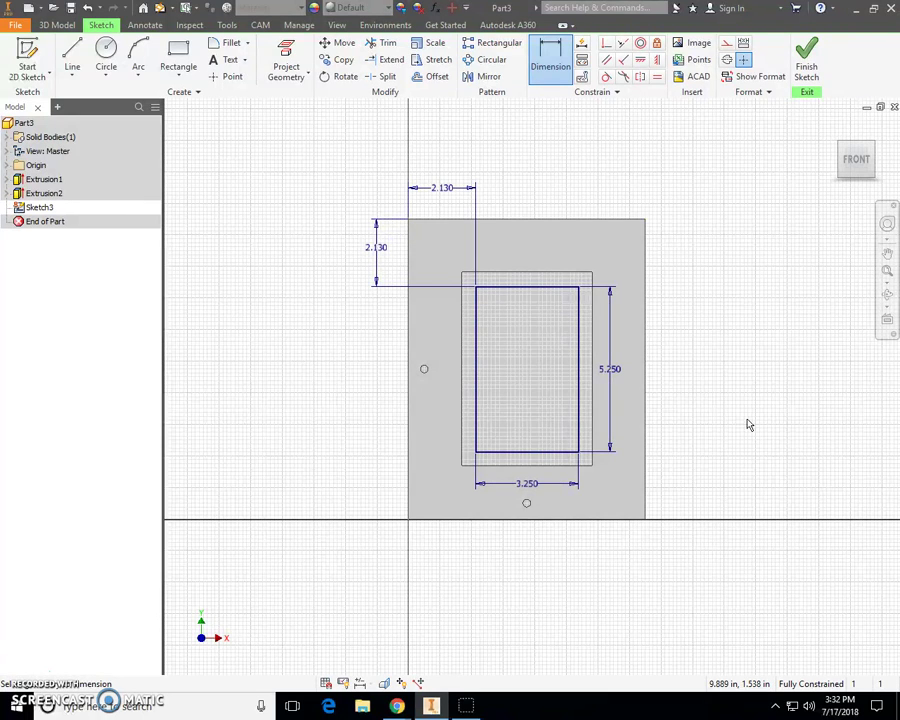
Finish the sketch and extrude the 3.25 by 5.25 in rectangle as a cut with extents All, towards the plate's back
{"action": "left_click", "coordinate": [807, 55]}
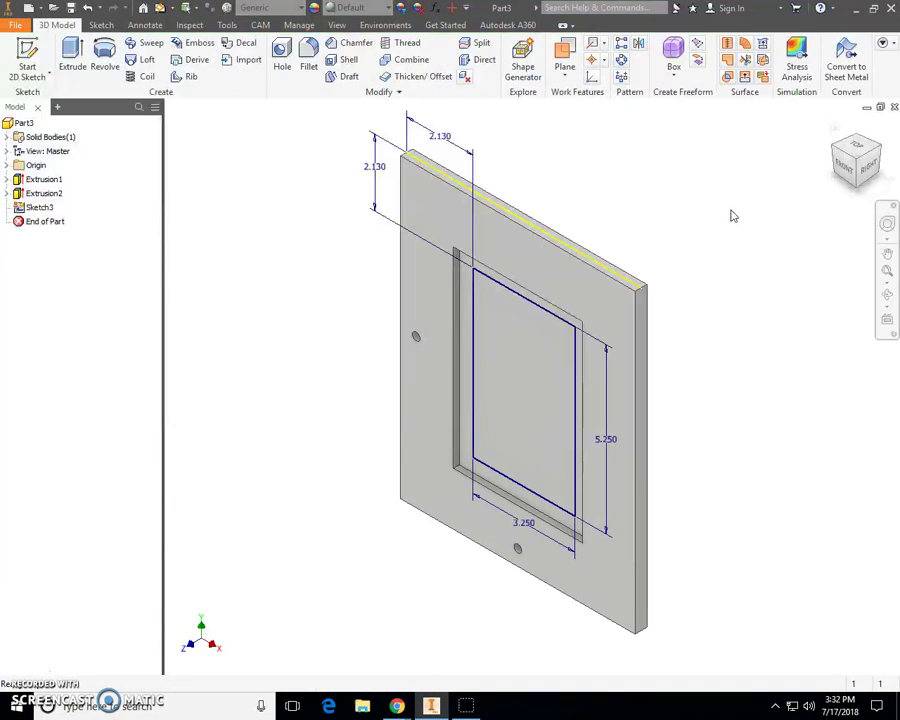
{"action": "left_click", "coordinate": [72, 55]}
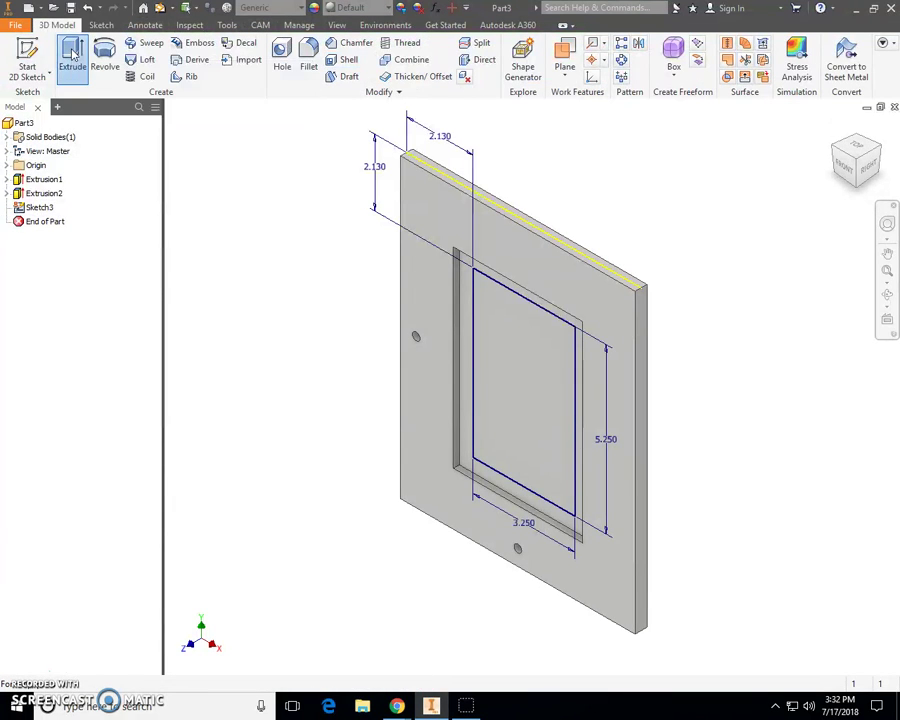
{"action": "left_click", "coordinate": [517, 420]}
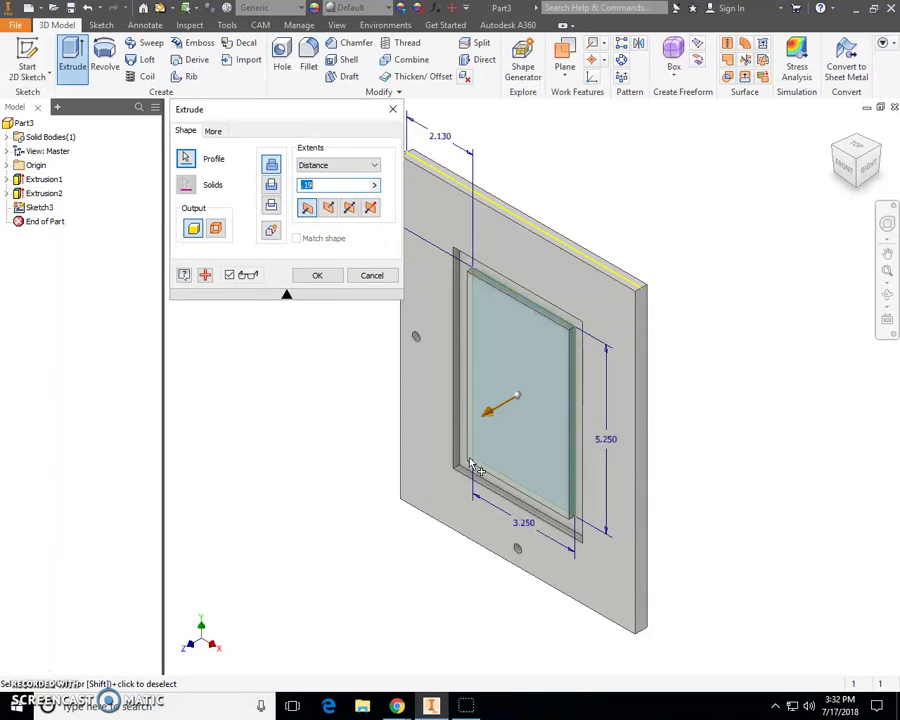
{"action": "left_click", "coordinate": [271, 186]}
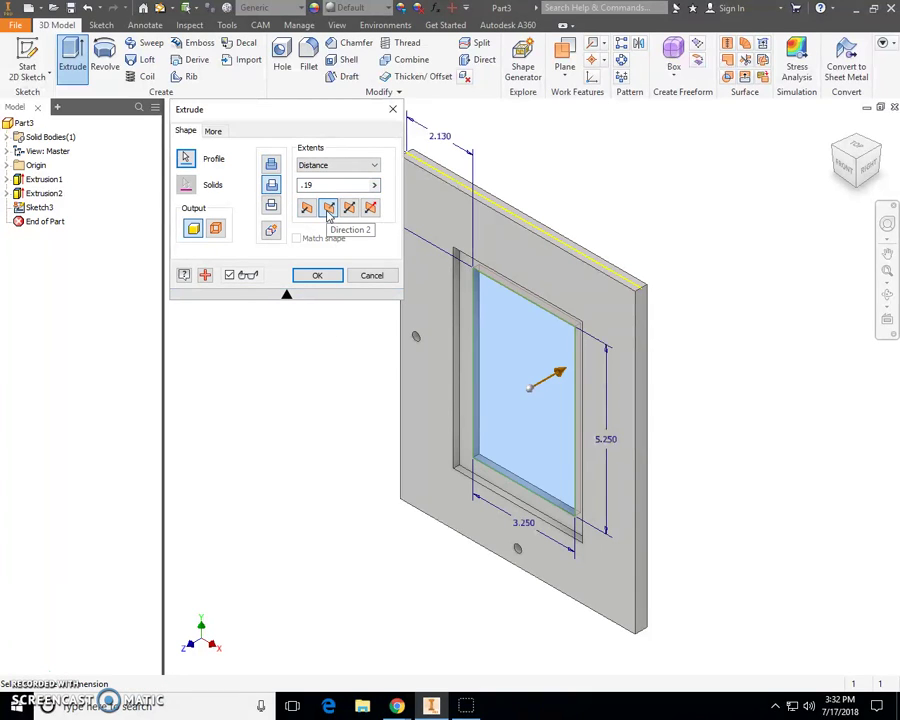
{"action": "left_click", "coordinate": [376, 167]}
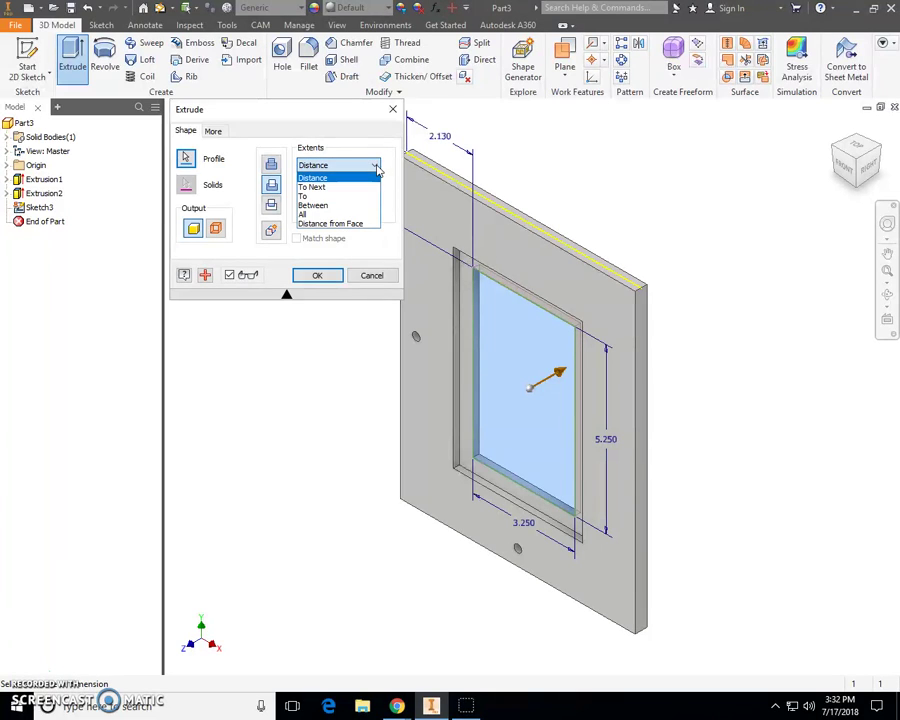
{"action": "left_click", "coordinate": [331, 214]}
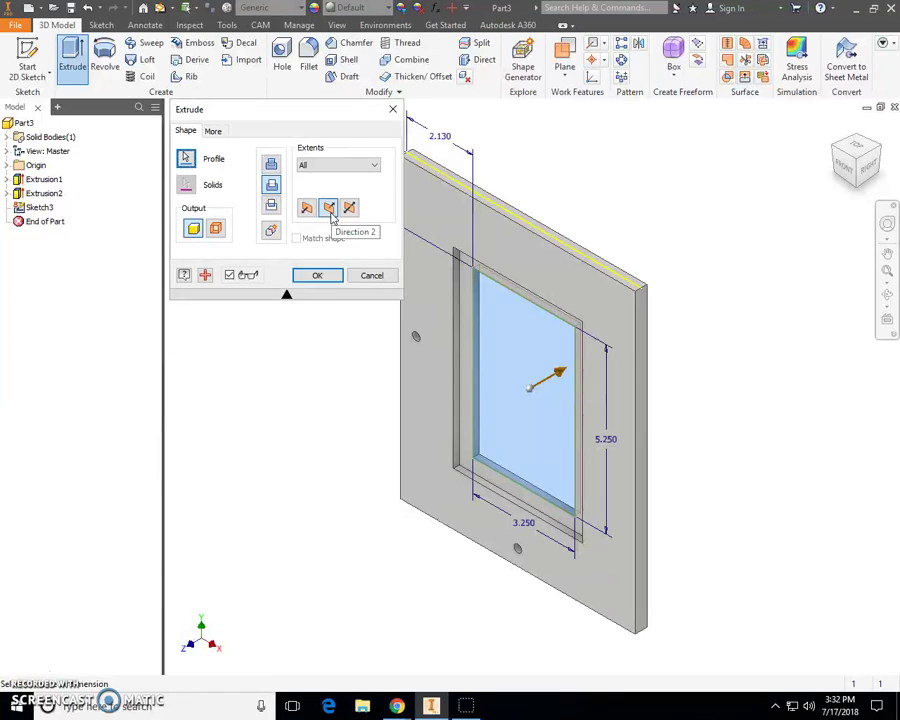
{"action": "left_click", "coordinate": [318, 276]}
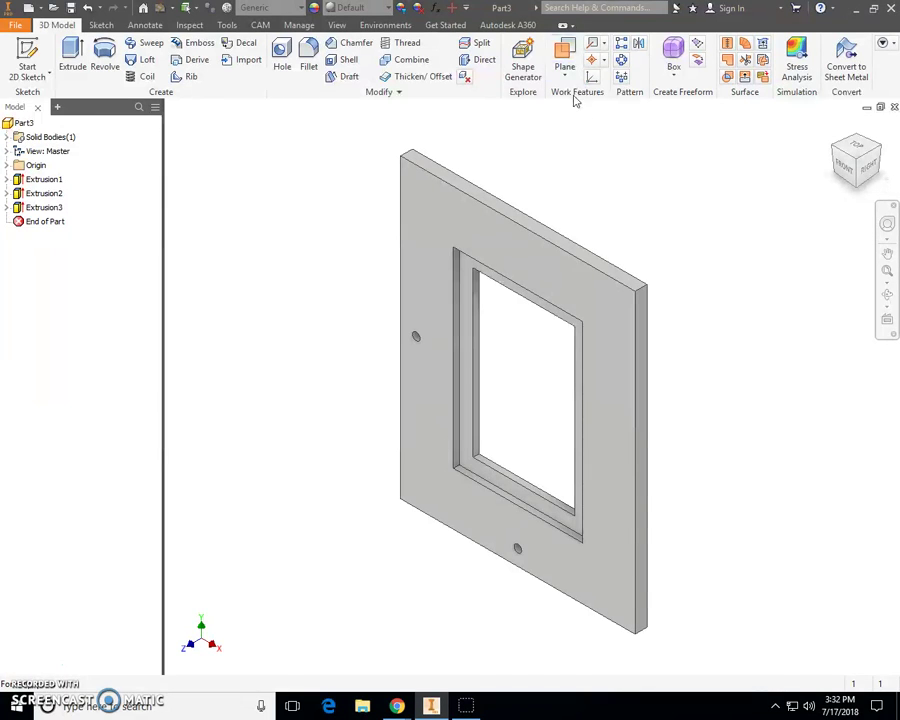
Save the part as an Inventor part file named with the owner's surname followed by "Picture Frame"
{"action": "left_click", "coordinate": [15, 26]}
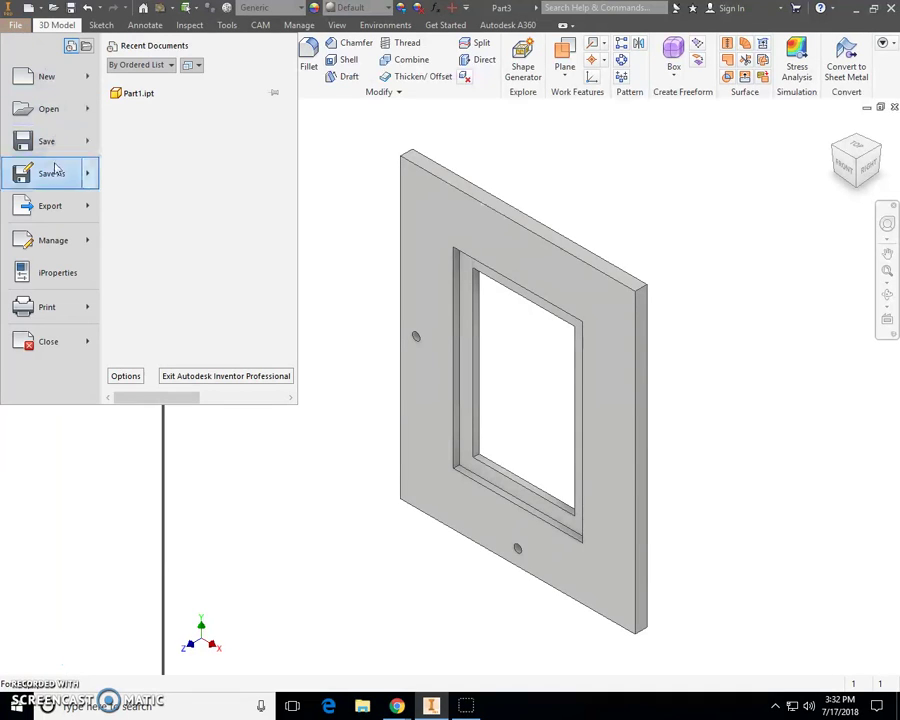
{"action": "left_click", "coordinate": [55, 176]}
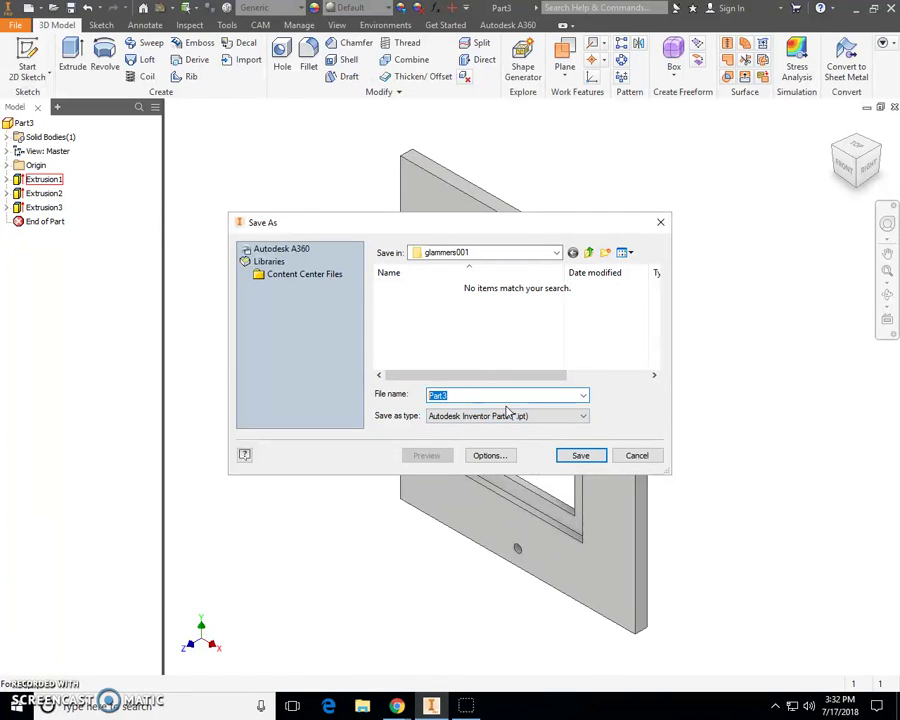
{"action": "type", "text": "Lammer"}
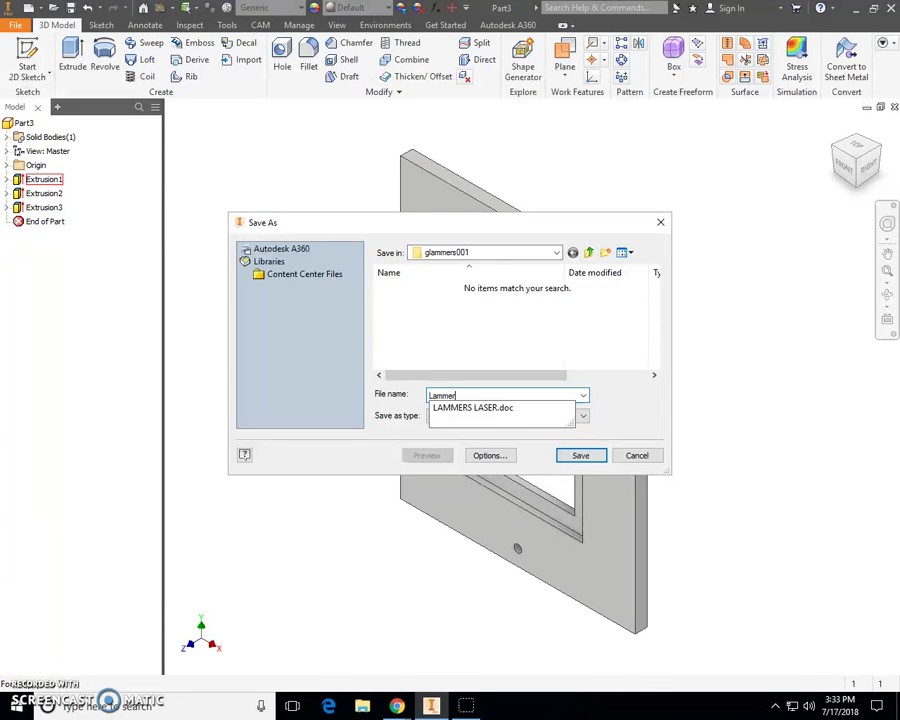
{"action": "type", "text": "s Picture Frame"}
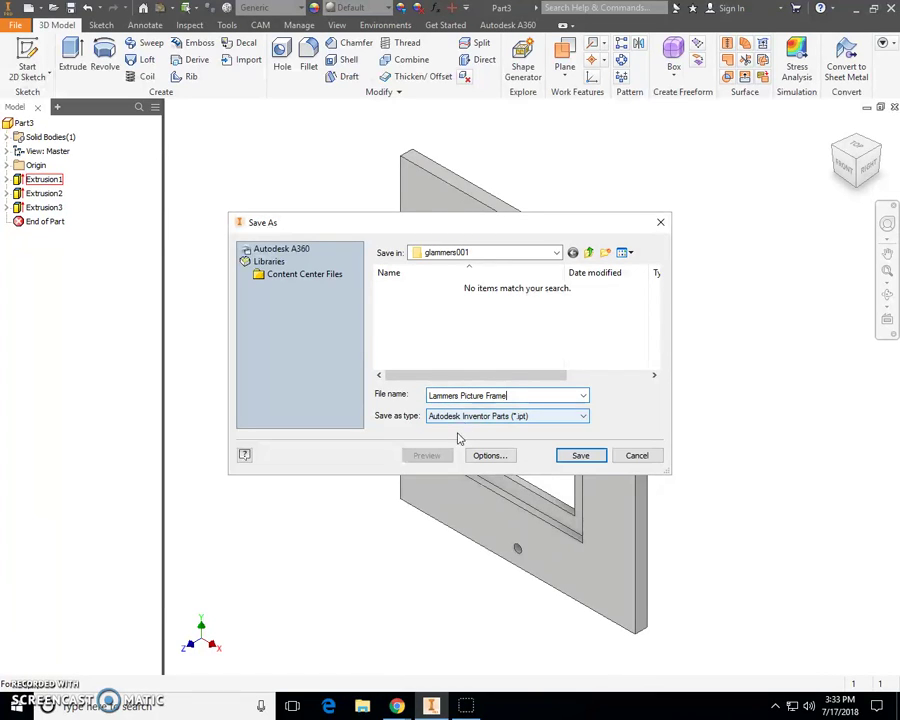
{"action": "left_click", "coordinate": [580, 456]}
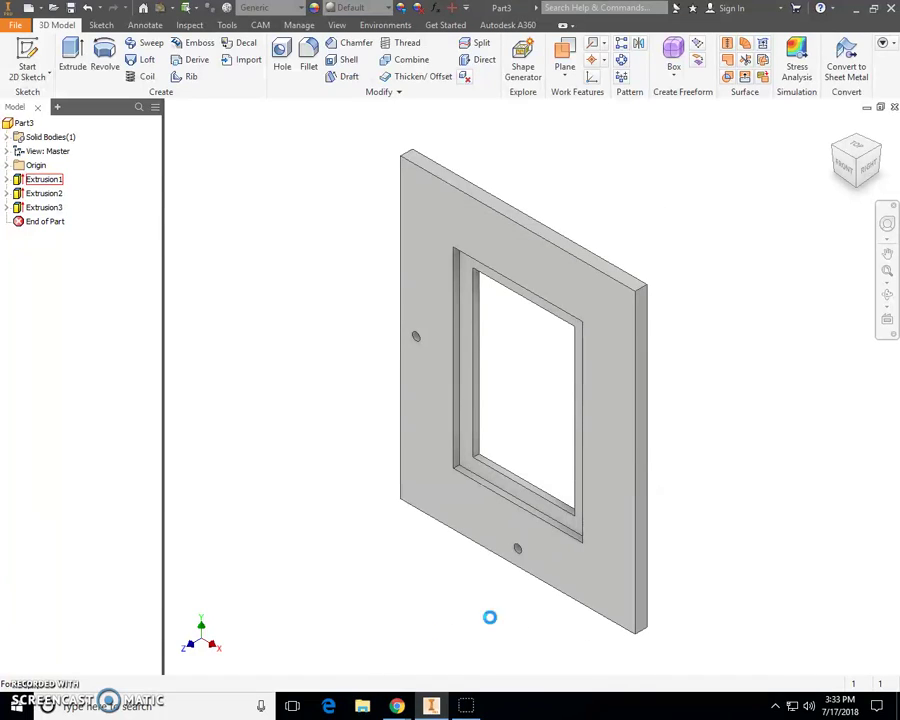
{"action": "scroll", "coordinate": [330, 500], "scroll_direction": "up", "scroll_amount": 5}
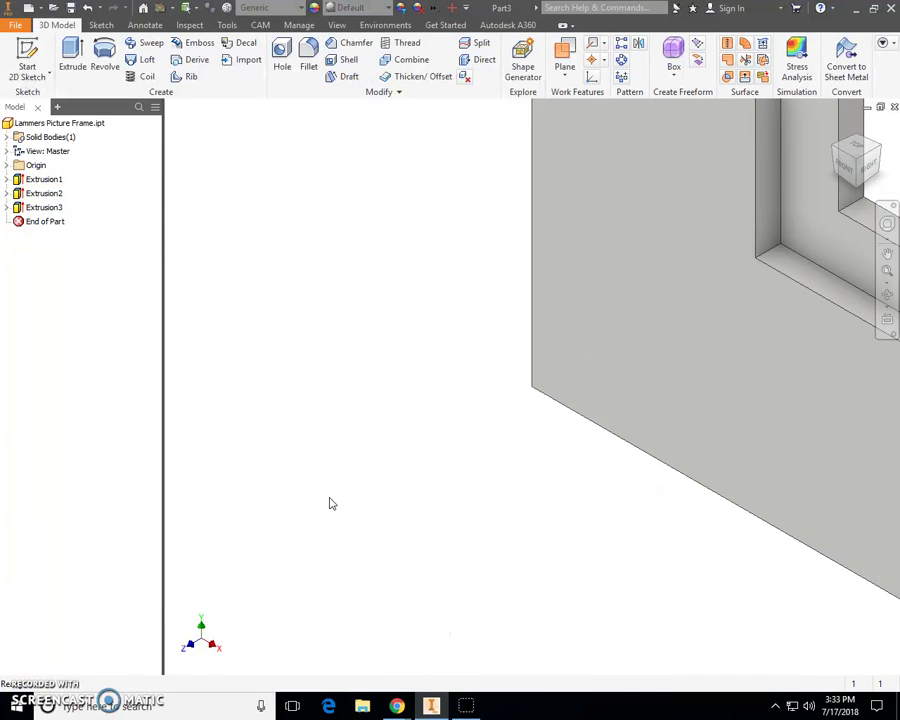
{"action": "scroll", "coordinate": [331, 501], "scroll_direction": "down", "scroll_amount": 4}
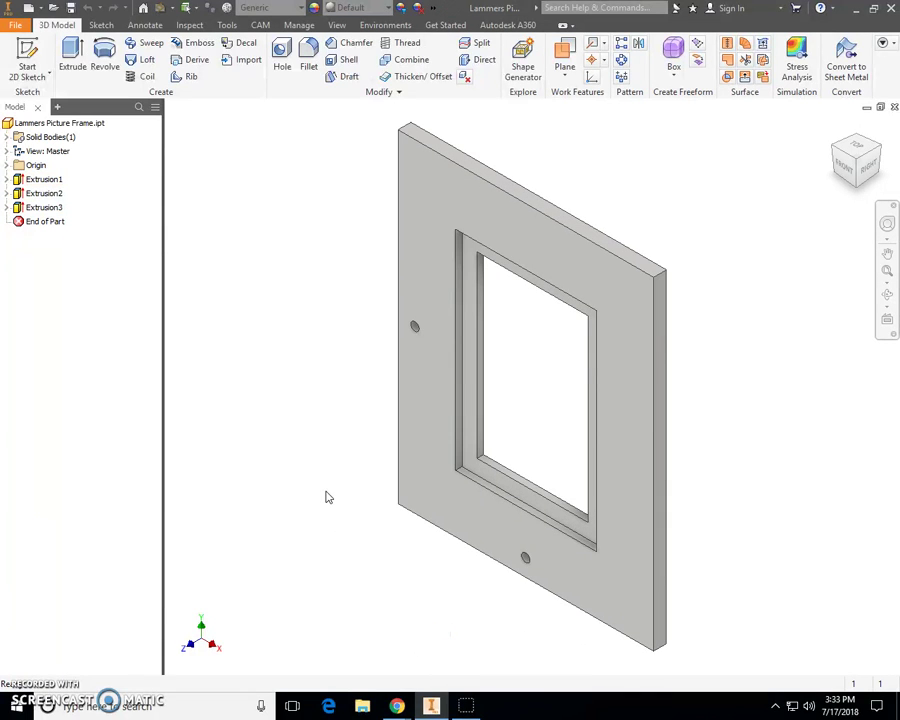